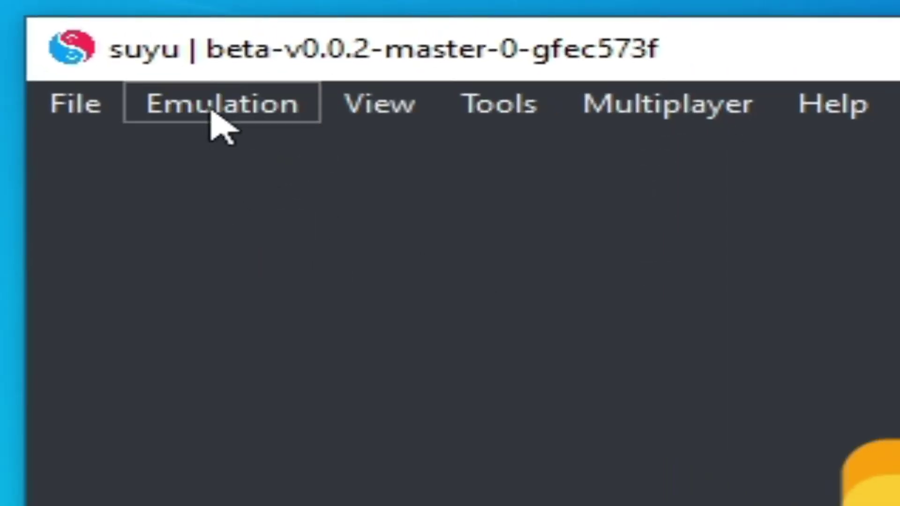
Open suyu's Configuration on the System page, leaving Multicore CPU Emulation on
{"action": "left_click", "coordinate": [246, 90]}
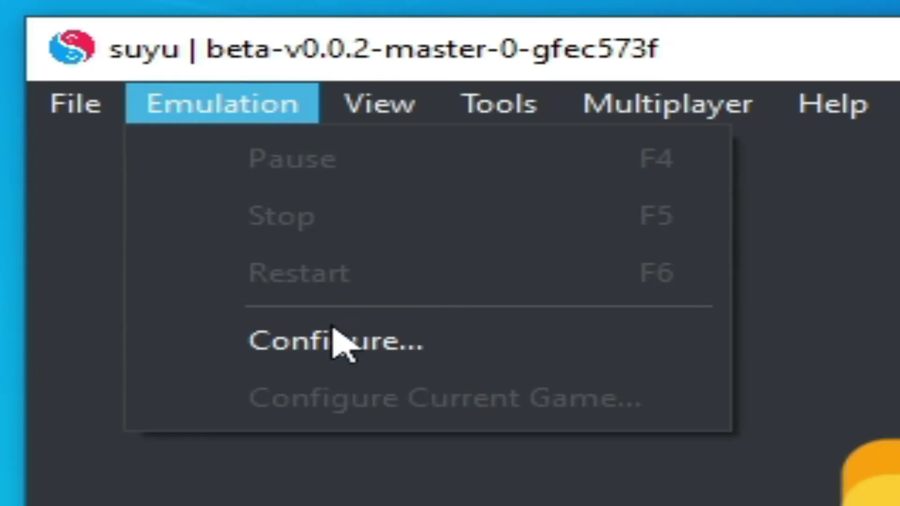
{"action": "left_click", "coordinate": [336, 341]}
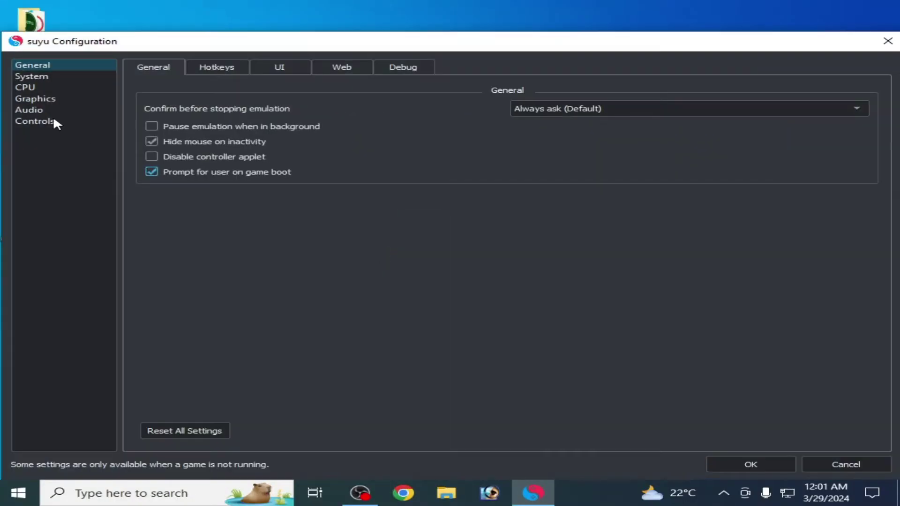
{"action": "left_click", "coordinate": [31, 80]}
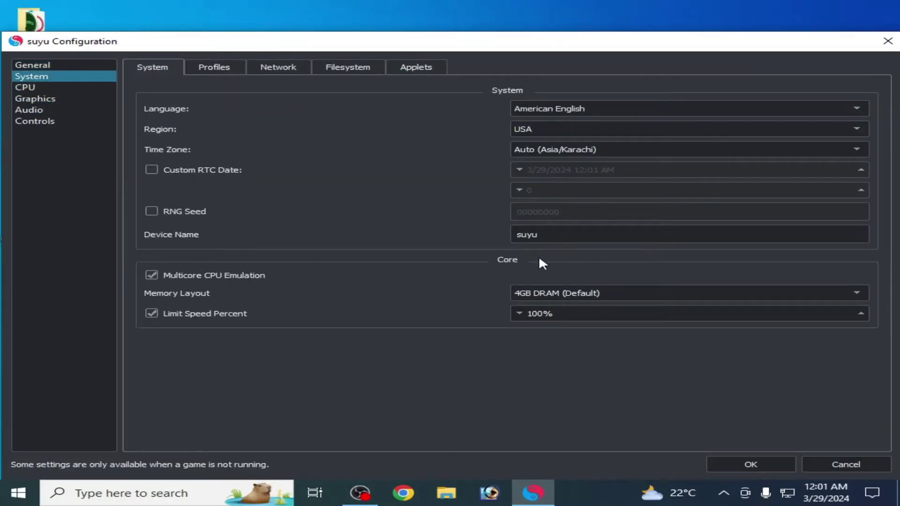
{"action": "left_click", "coordinate": [155, 276]}
{"action": "left_click", "coordinate": [204, 276]}
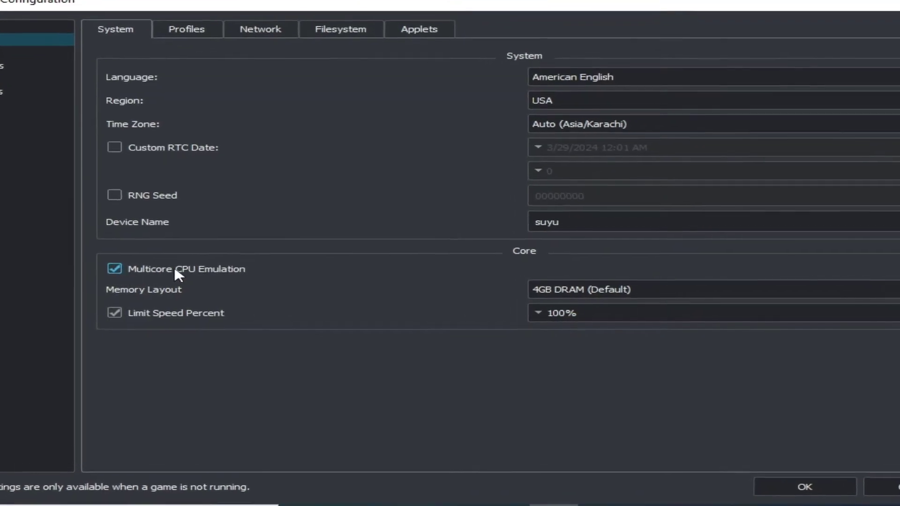
{"action": "left_click", "coordinate": [121, 268]}
{"action": "left_click", "coordinate": [121, 269]}
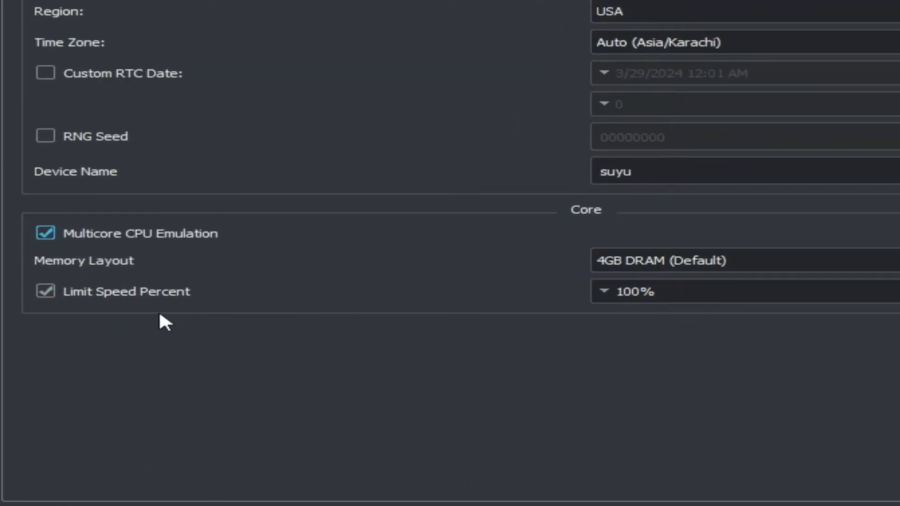
Change the Limit Speed Percent value to 200%
{"action": "left_click", "coordinate": [619, 292]}
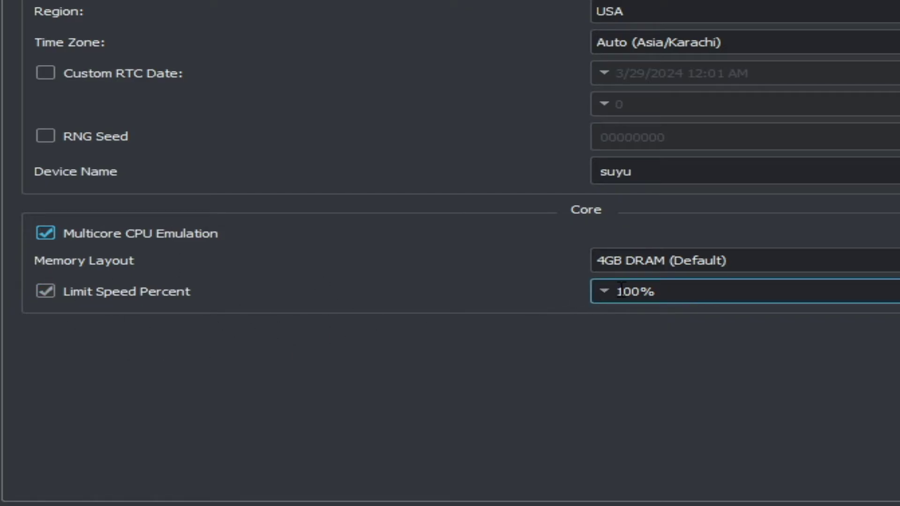
{"action": "type", "text": "2"}
{"action": "key", "text": "Delete"}
{"action": "key", "text": "shift+Tab"}
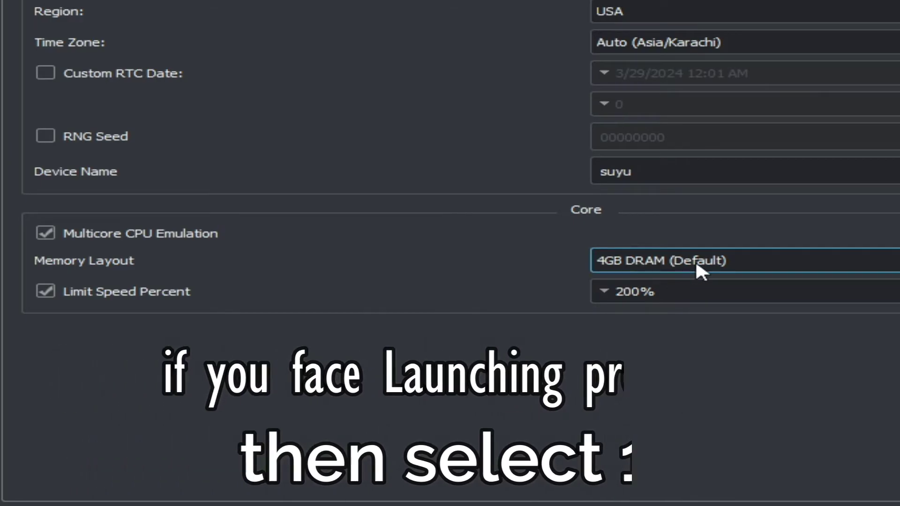
Try 8GB DRAM (Unsafe) memory layout, then revert to 4GB DRAM (Default)
{"action": "left_click", "coordinate": [659, 260]}
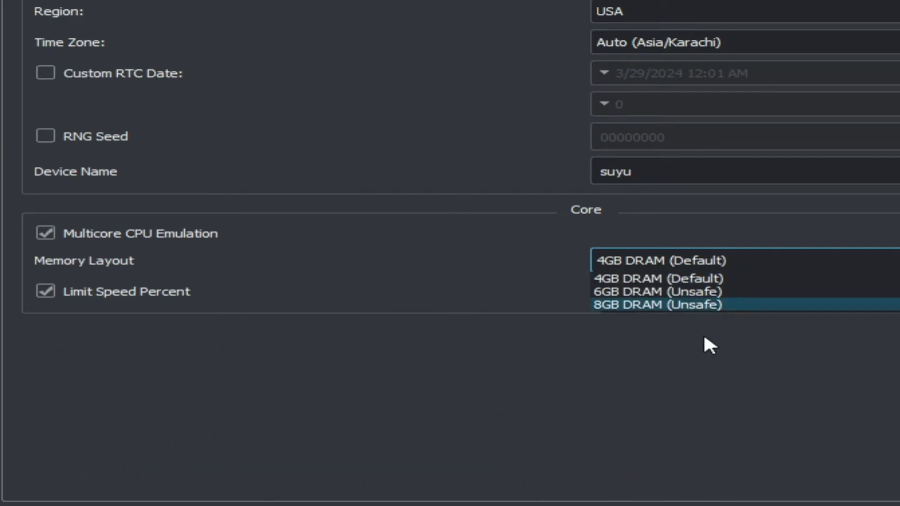
{"action": "left_click", "coordinate": [617, 305]}
{"action": "double_click", "coordinate": [644, 296]}
{"action": "left_click", "coordinate": [730, 260]}
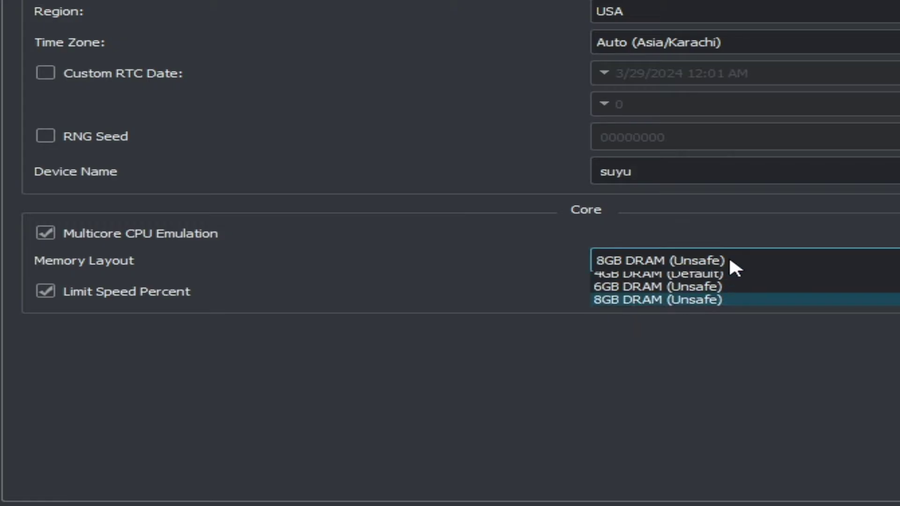
{"action": "left_click", "coordinate": [619, 280]}
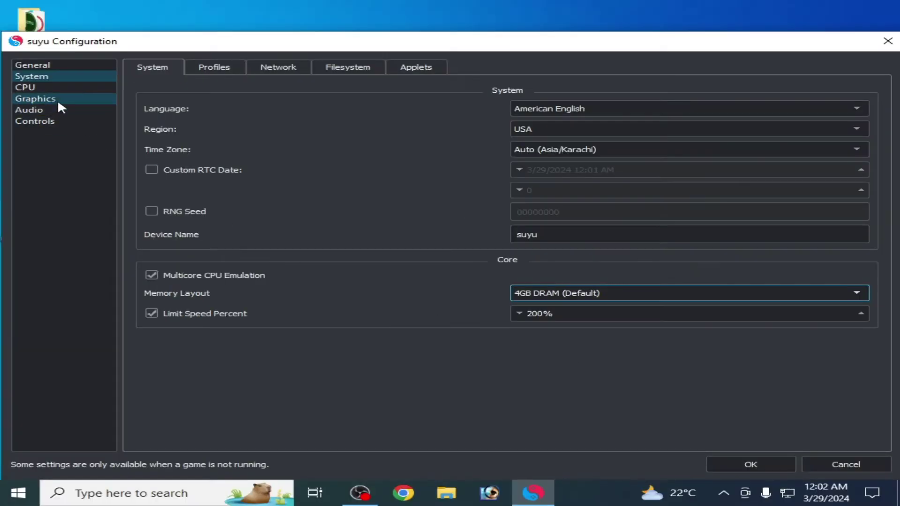
Choose Unsafe CPU accuracy on the CPU page, then go to the Graphics page
{"action": "left_click", "coordinate": [24, 88]}
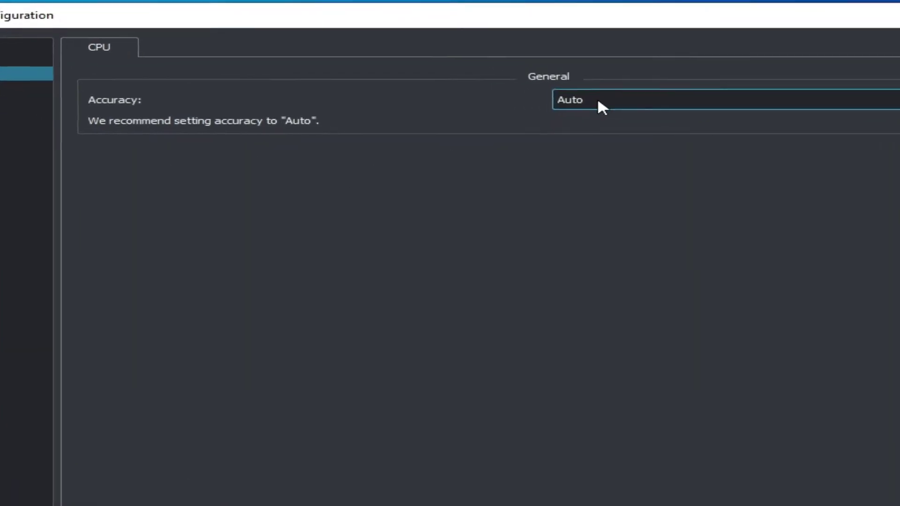
{"action": "left_click", "coordinate": [563, 107]}
{"action": "left_click", "coordinate": [583, 122]}
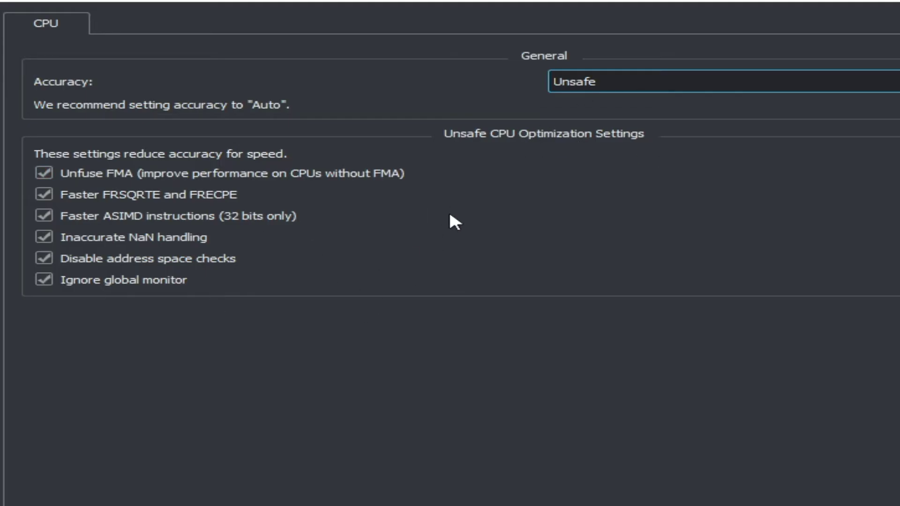
{"action": "left_click", "coordinate": [11, 81]}
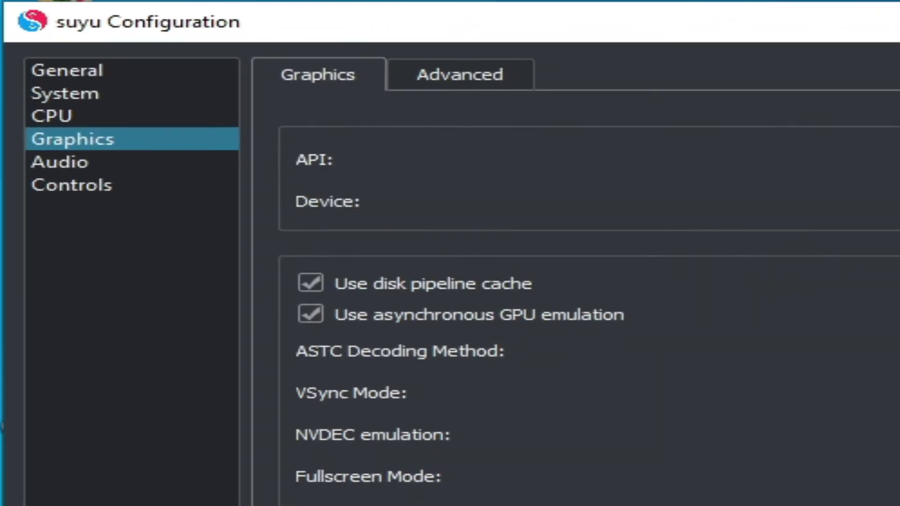
Try OpenGL, then return to Vulkan with the NVIDIA GeForce GTX 750 device
{"action": "left_click", "coordinate": [899, 159]}
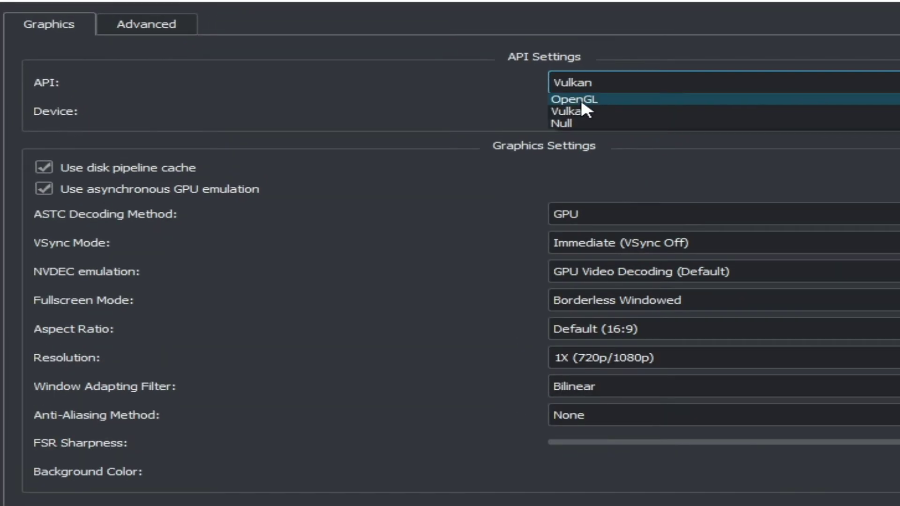
{"action": "left_click", "coordinate": [899, 180]}
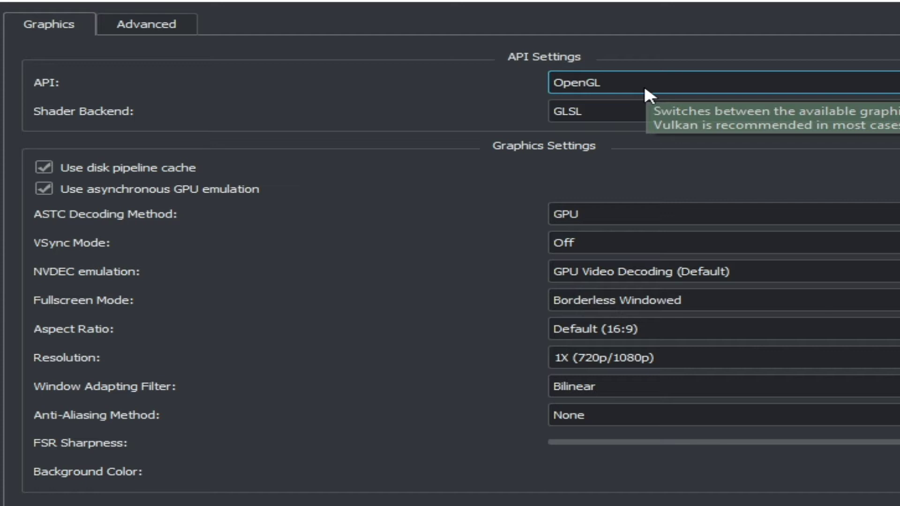
{"action": "left_click", "coordinate": [644, 88]}
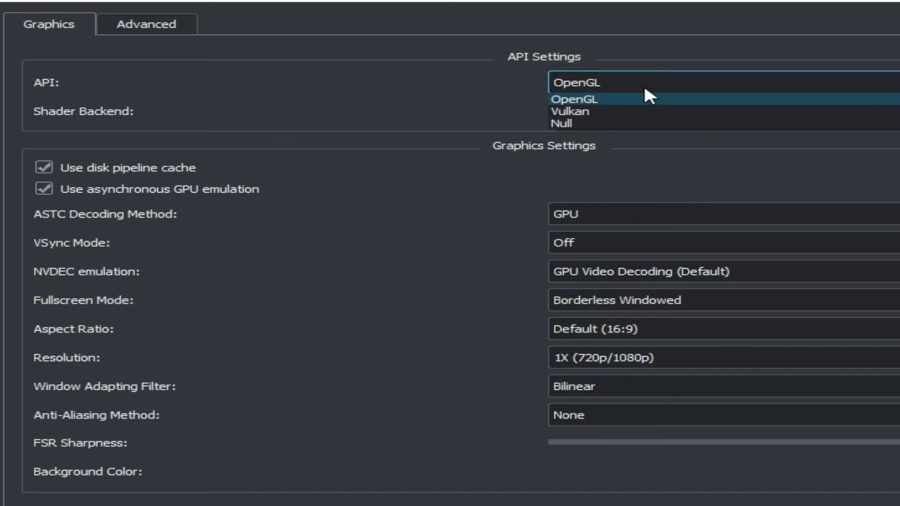
{"action": "left_click", "coordinate": [599, 114]}
{"action": "left_click", "coordinate": [599, 113]}
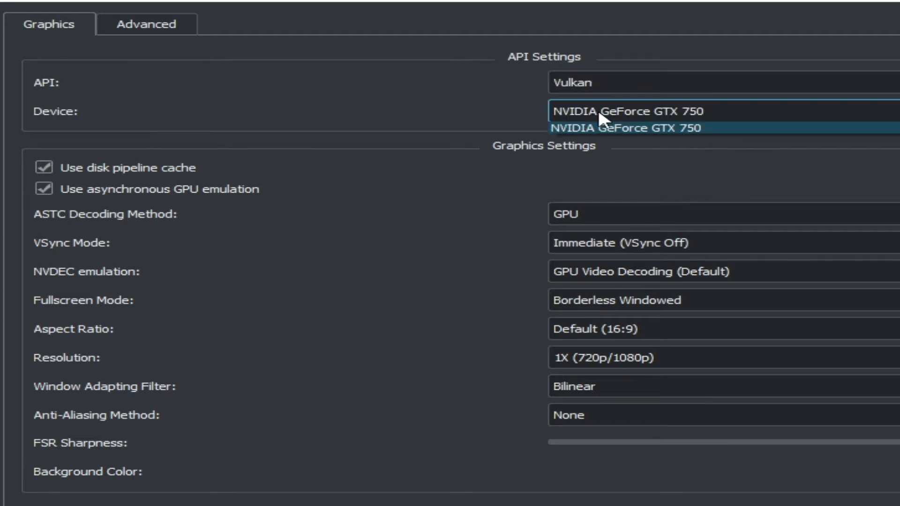
{"action": "left_click", "coordinate": [599, 112]}
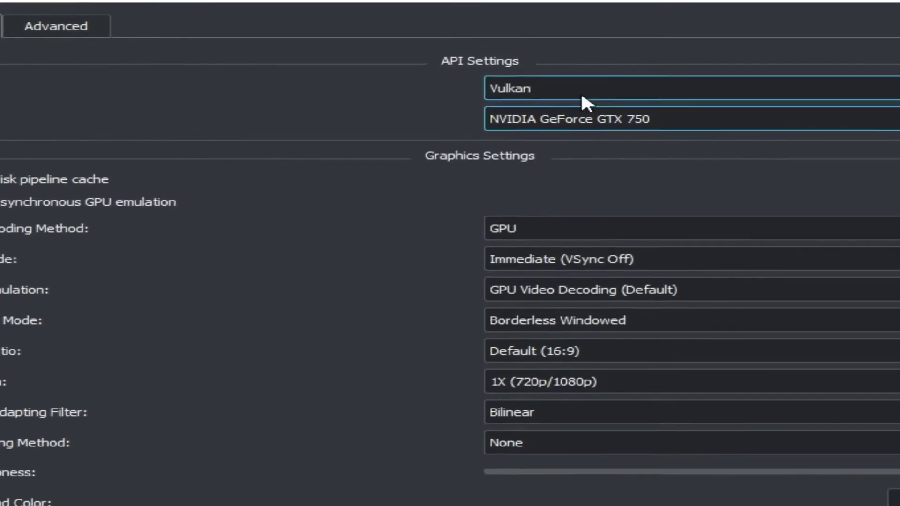
{"action": "left_click", "coordinate": [624, 120]}
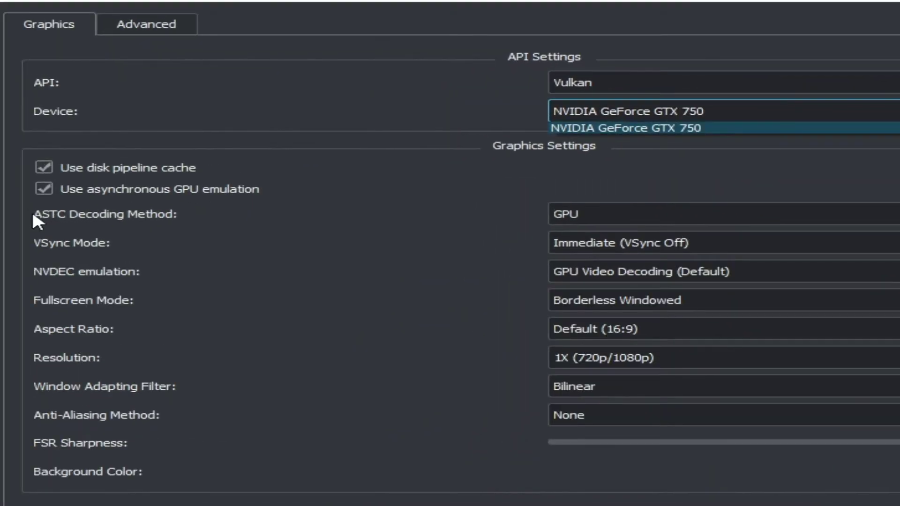
Try CPU ASTC decoding, then set the ASTC Decoding Method back to GPU
{"action": "left_click", "coordinate": [597, 210]}
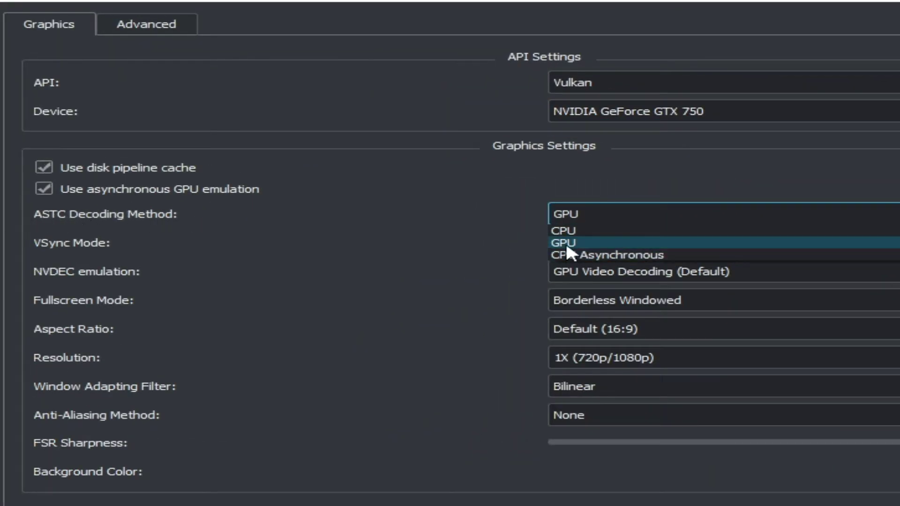
{"action": "left_click", "coordinate": [567, 245]}
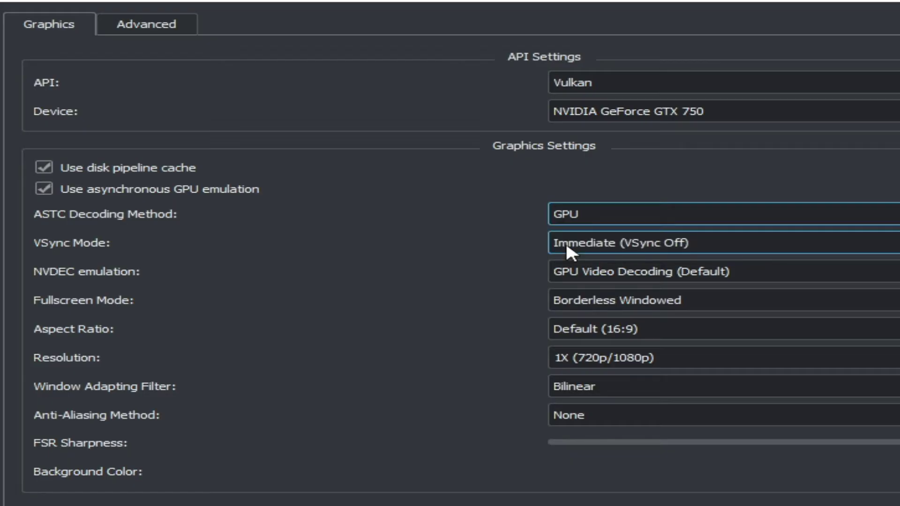
{"action": "left_click", "coordinate": [581, 211]}
{"action": "left_click", "coordinate": [582, 216]}
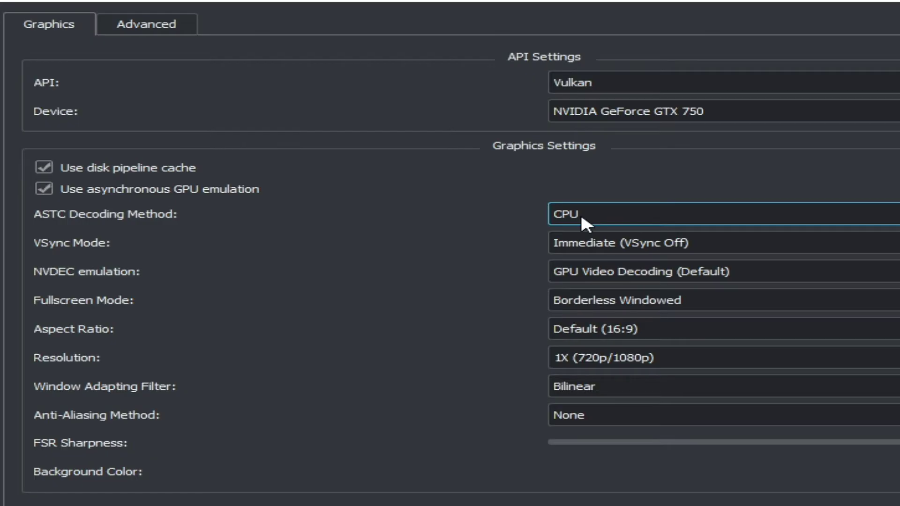
{"action": "left_click", "coordinate": [581, 212]}
{"action": "left_click", "coordinate": [580, 243]}
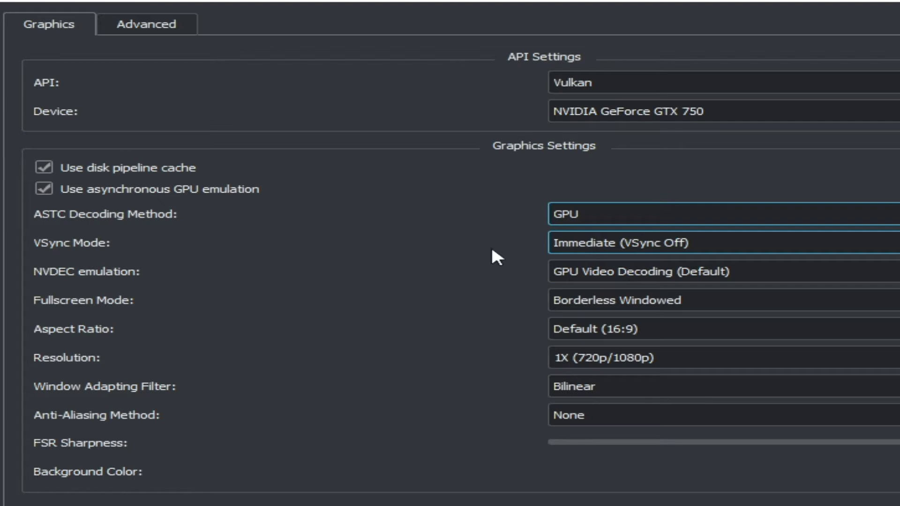
Keep Immediate (VSync Off) VSync mode and GPU Video Decoding for NVDEC
{"action": "mouse_move", "coordinate": [576, 239]}
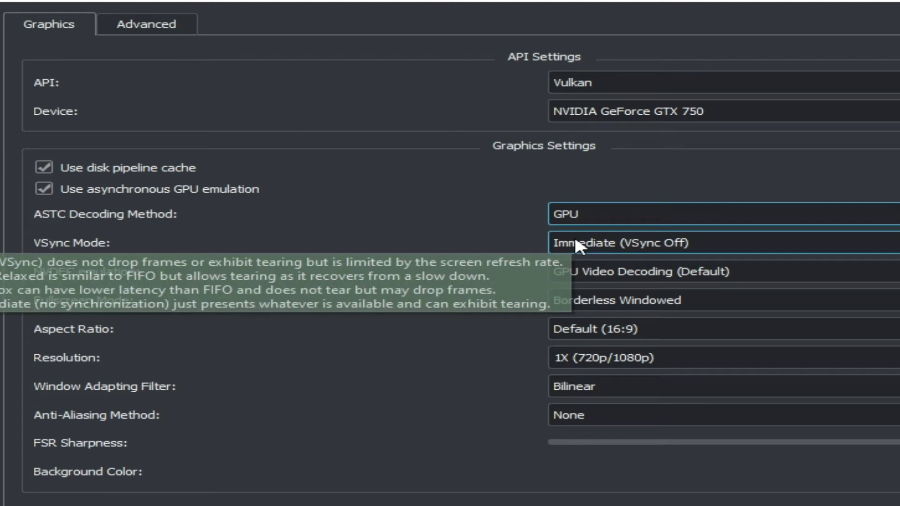
{"action": "left_click", "coordinate": [576, 239]}
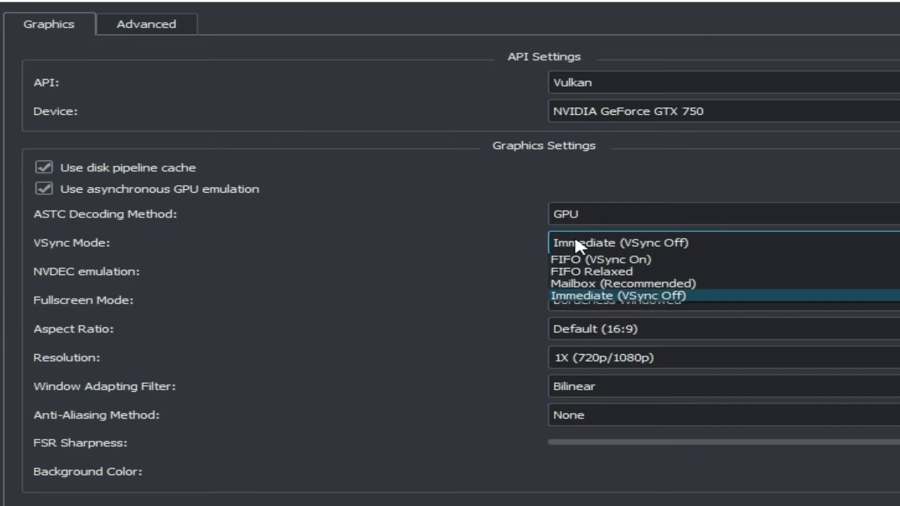
{"action": "left_click", "coordinate": [611, 294]}
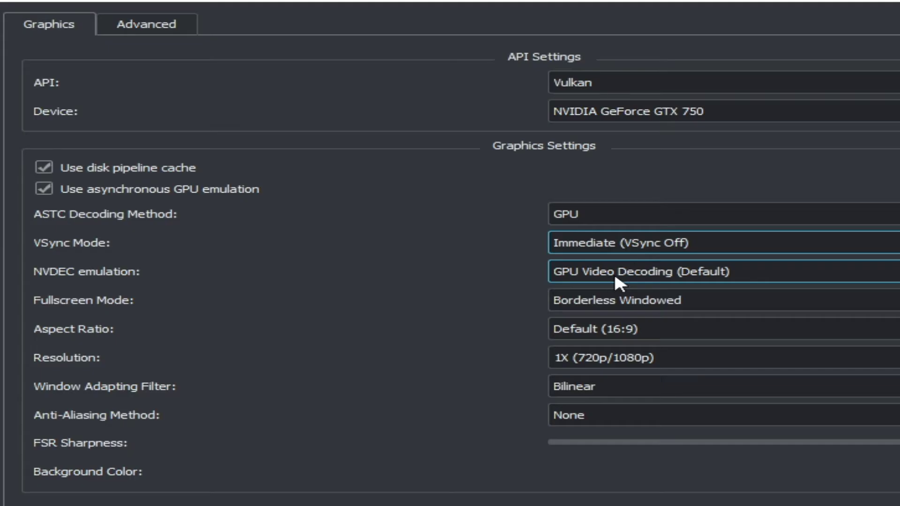
{"action": "left_click", "coordinate": [594, 269]}
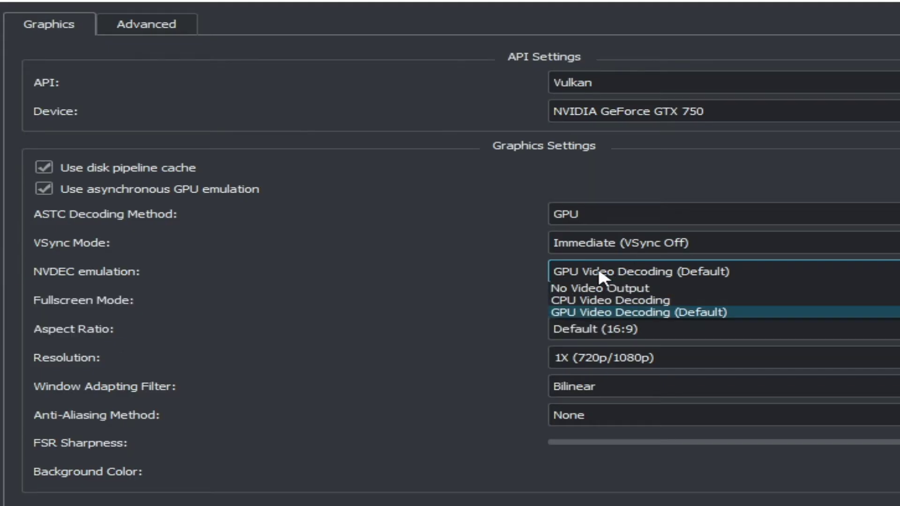
{"action": "left_click", "coordinate": [606, 312]}
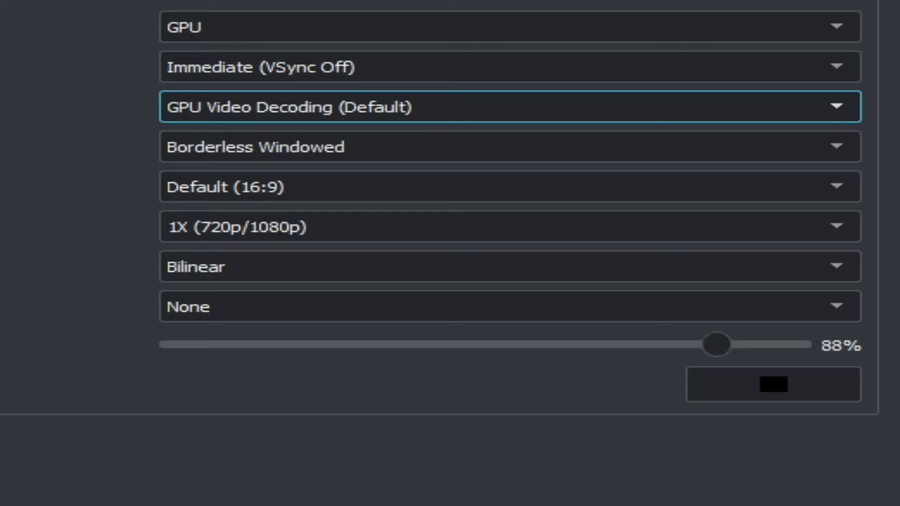
Set resolution to 0.5X (360p/540p) and the window filter to AMD FidelityFX Super Resolution
{"action": "left_click", "coordinate": [215, 236]}
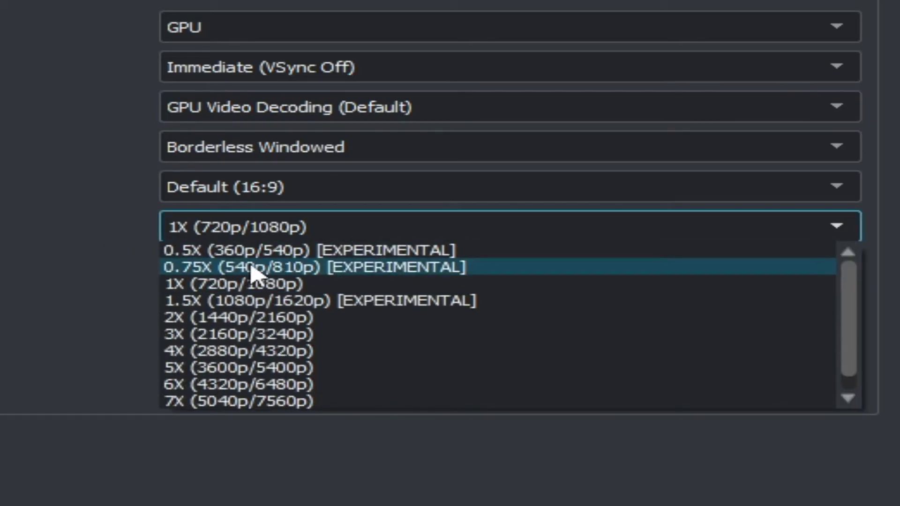
{"action": "left_click", "coordinate": [187, 251]}
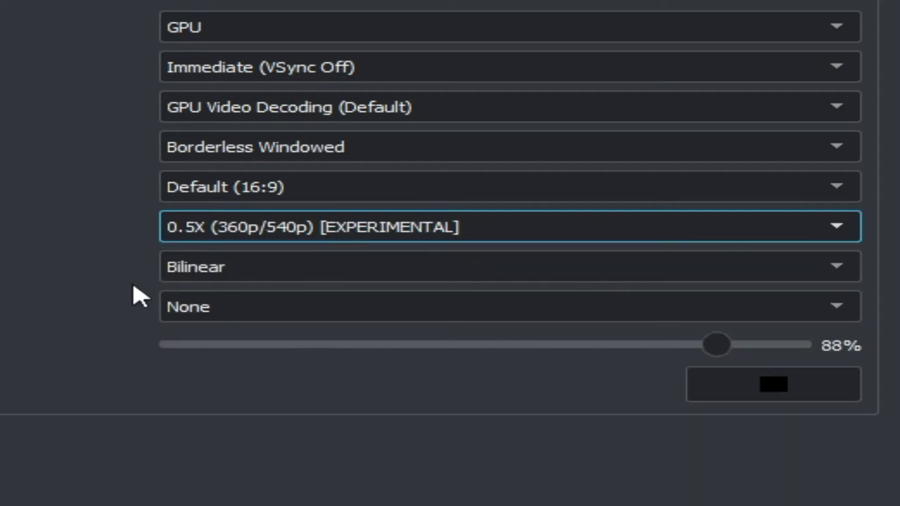
{"action": "left_click", "coordinate": [205, 274]}
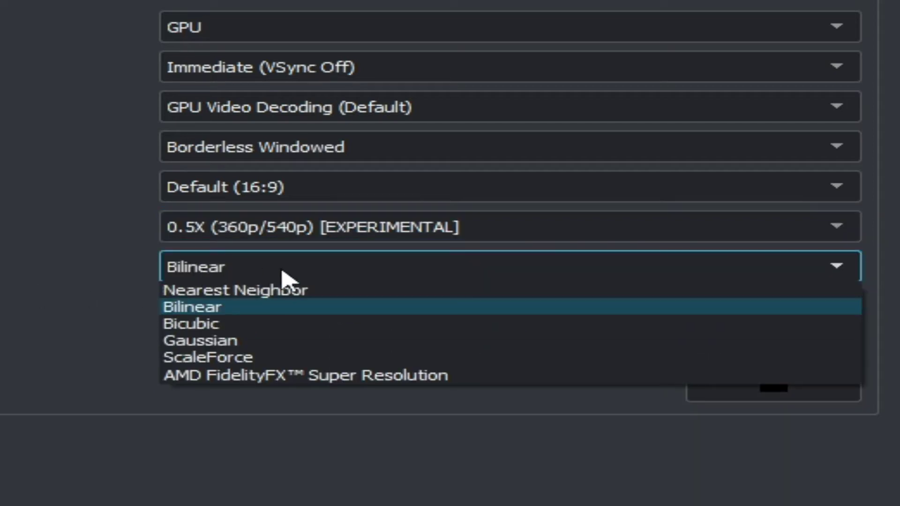
{"action": "left_click", "coordinate": [226, 379]}
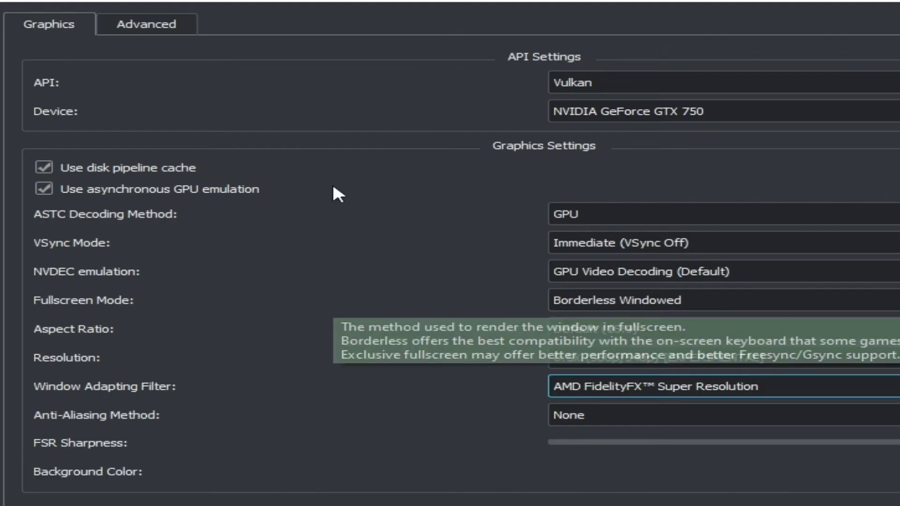
On the Advanced tab, disable asynchronous presentation, keeping BC3 (Medium quality) ASTC recompression
{"action": "left_click", "coordinate": [168, 27]}
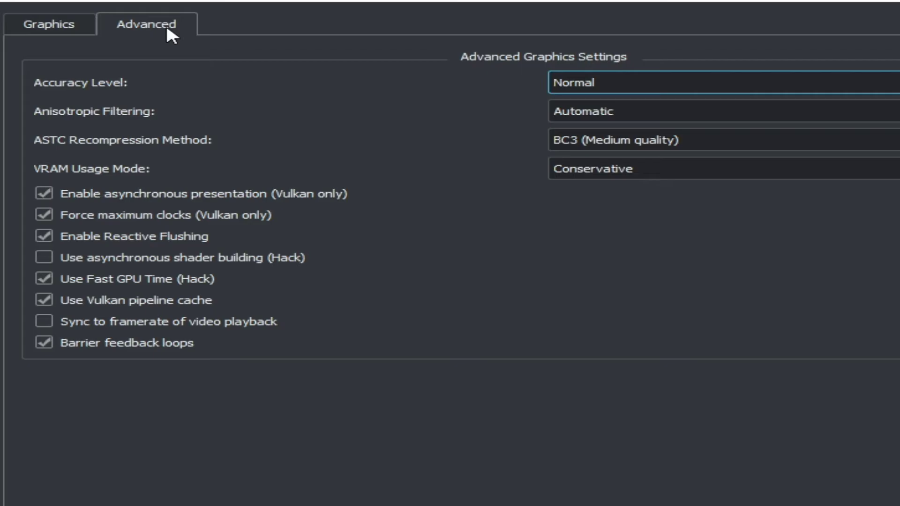
{"action": "left_click", "coordinate": [45, 194]}
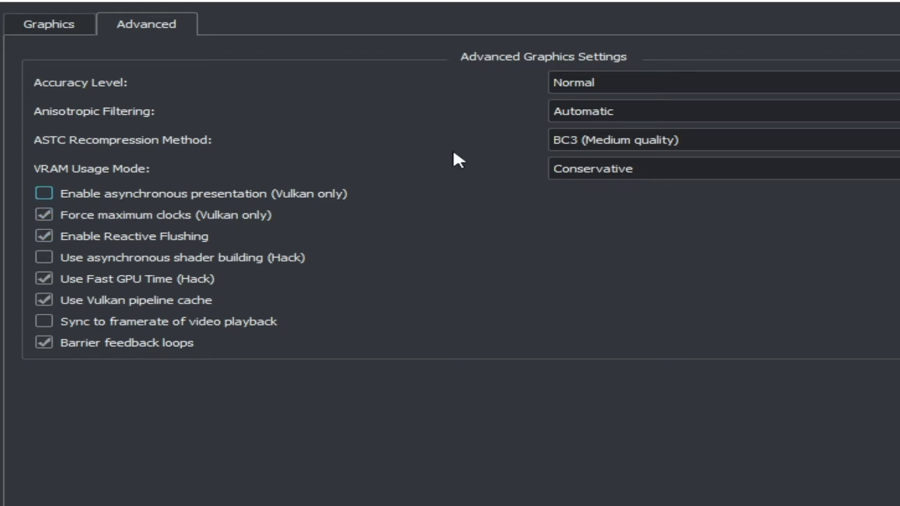
{"action": "left_click", "coordinate": [650, 138]}
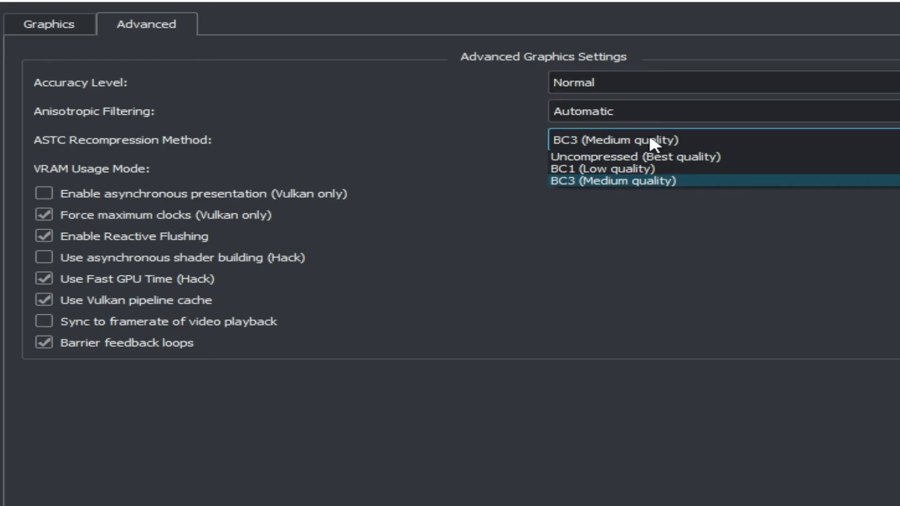
{"action": "left_click", "coordinate": [643, 181]}
Set the Accuracy Level to High and go to the Controls page
{"action": "left_click", "coordinate": [617, 83]}
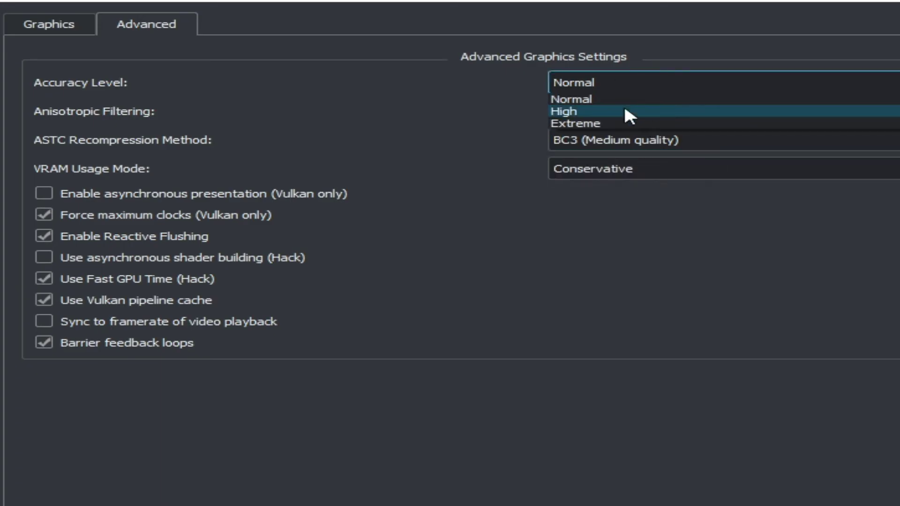
{"action": "left_click", "coordinate": [576, 112]}
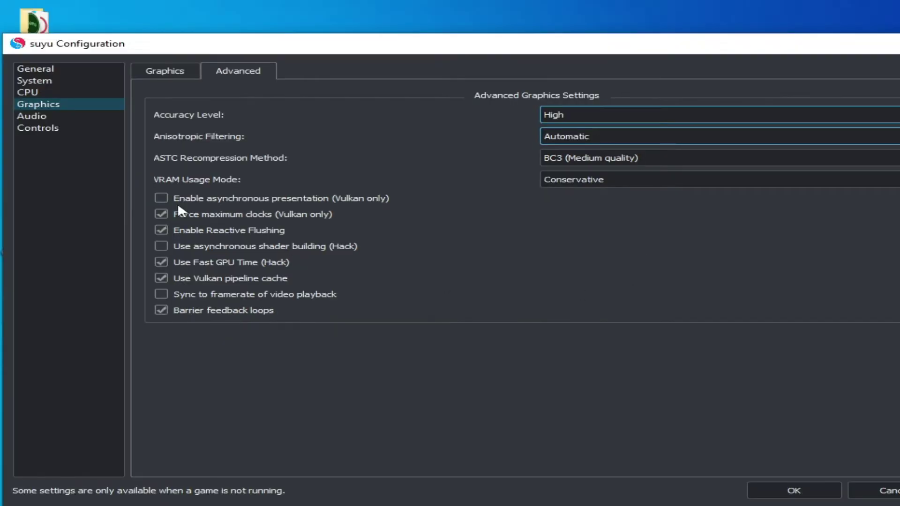
{"action": "left_click", "coordinate": [38, 128]}
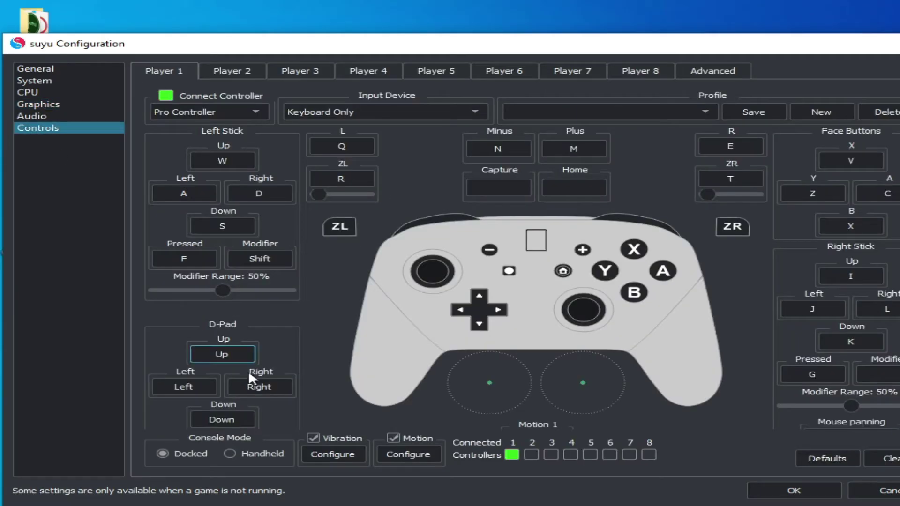
Select Handheld console mode and confirm the configuration with OK
{"action": "left_click", "coordinate": [230, 455]}
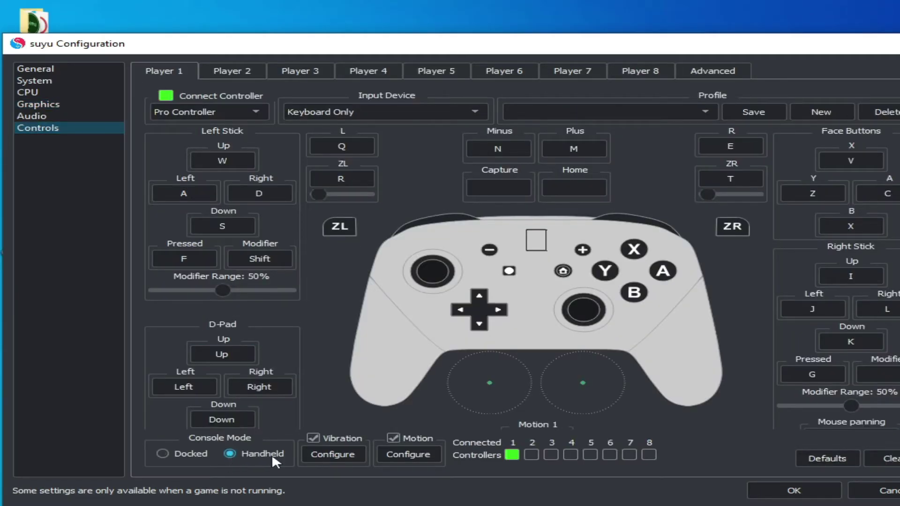
{"action": "left_click", "coordinate": [779, 490]}
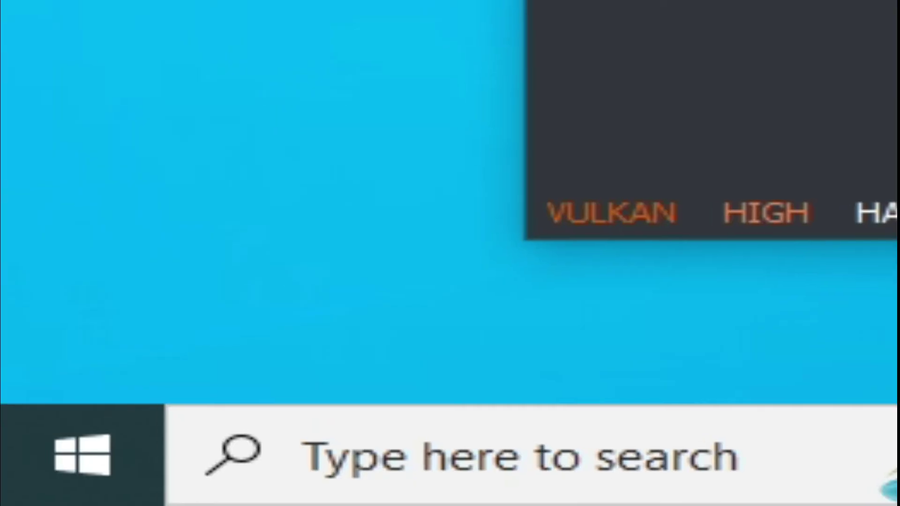
{"action": "left_click", "coordinate": [542, 457]}
{"action": "type", "text": "dxdiag"}
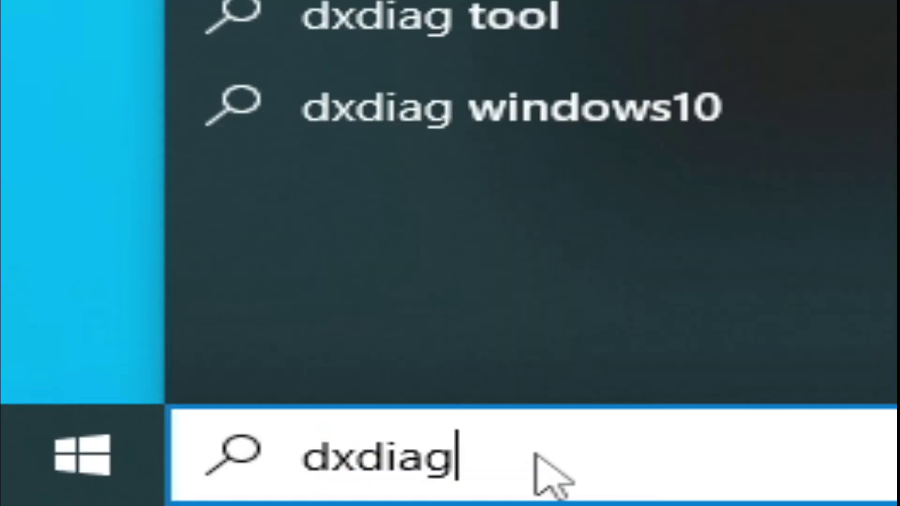
{"action": "key", "text": "Return"}
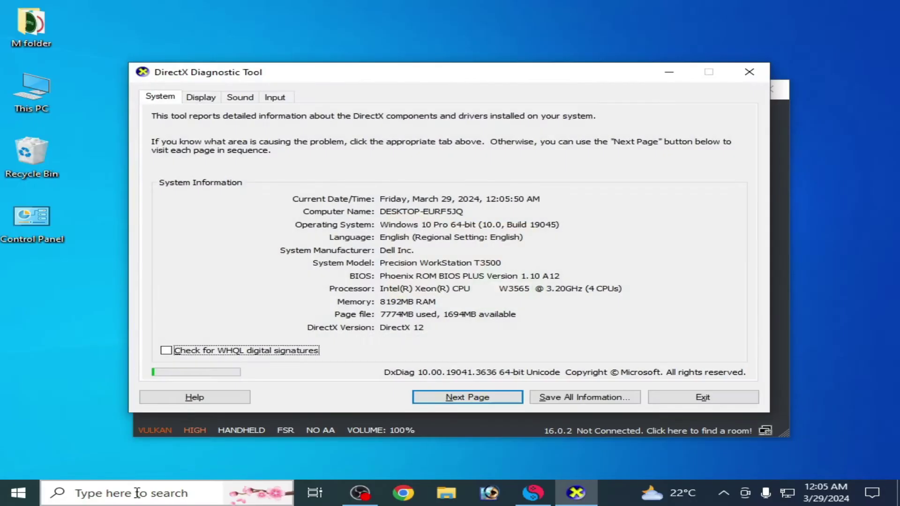
{"action": "left_click", "coordinate": [208, 100]}
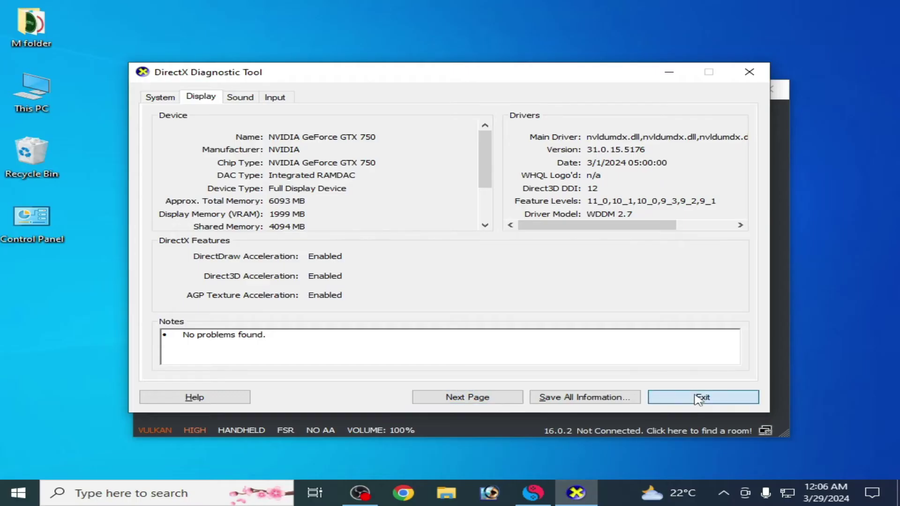
{"action": "left_click", "coordinate": [804, 470]}
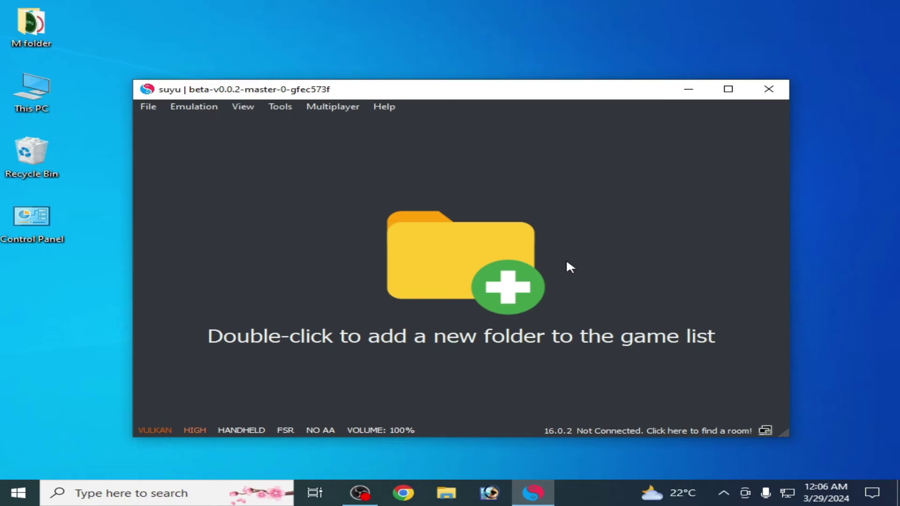
Open NVIDIA Control Panel from the desktop and keep Use the advanced 3D image settings
{"action": "right_click", "coordinate": [468, 50]}
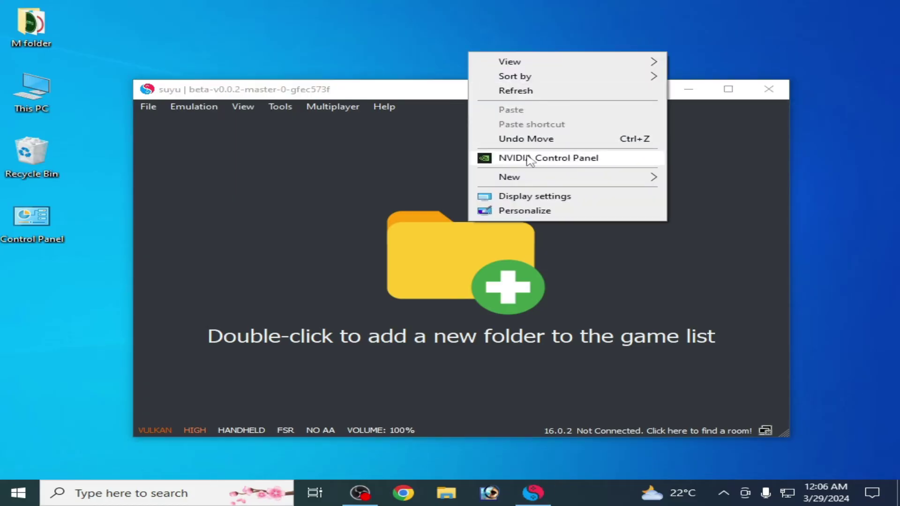
{"action": "left_click", "coordinate": [541, 161]}
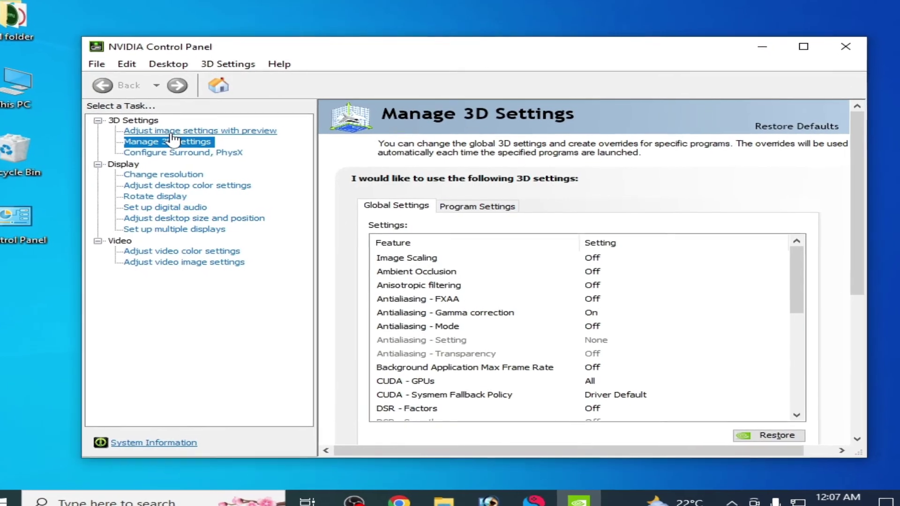
{"action": "left_click", "coordinate": [171, 133]}
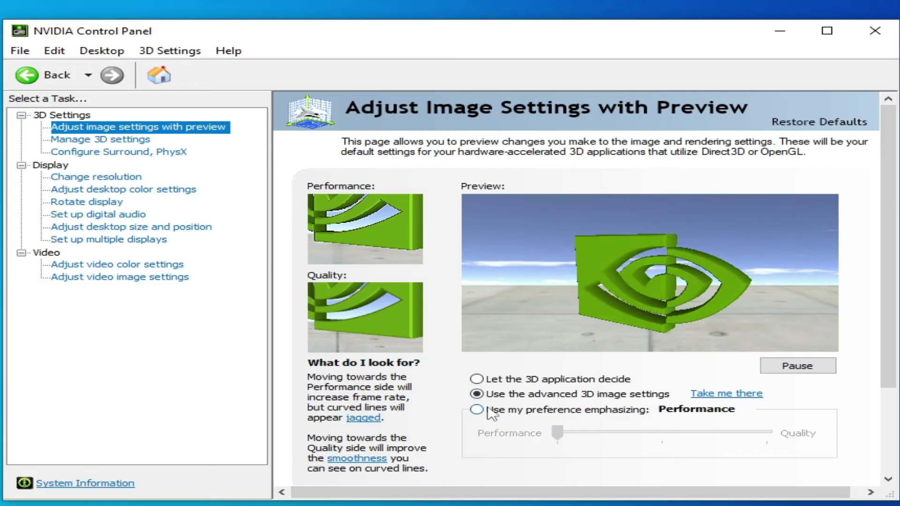
{"action": "left_click", "coordinate": [559, 404]}
{"action": "left_click", "coordinate": [518, 396]}
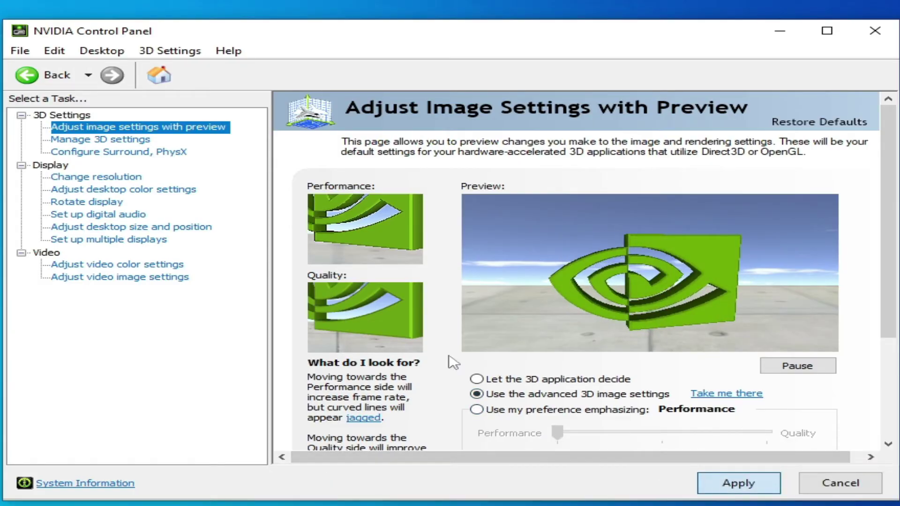
{"action": "left_click", "coordinate": [114, 153]}
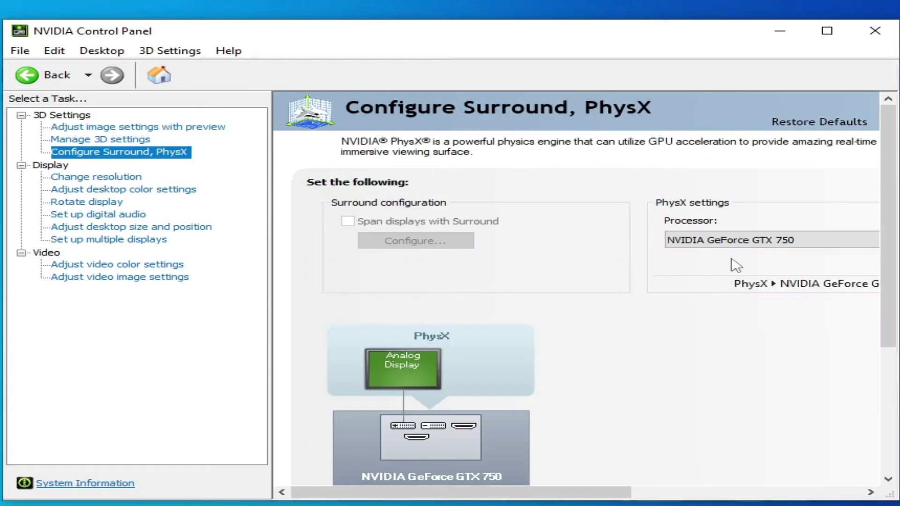
Set the PhysX processor to NVIDIA GeForce GTX 750 instead of CPU and apply it
{"action": "left_click", "coordinate": [754, 242]}
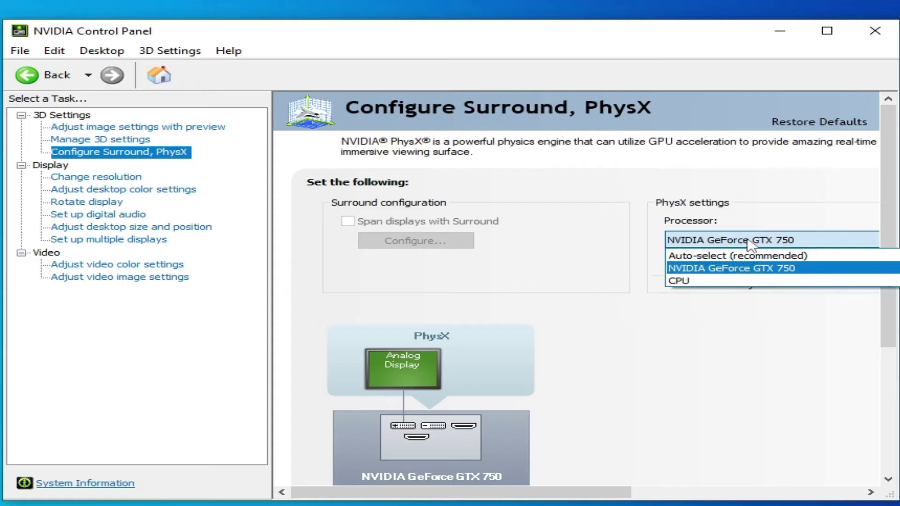
{"action": "left_click", "coordinate": [683, 282]}
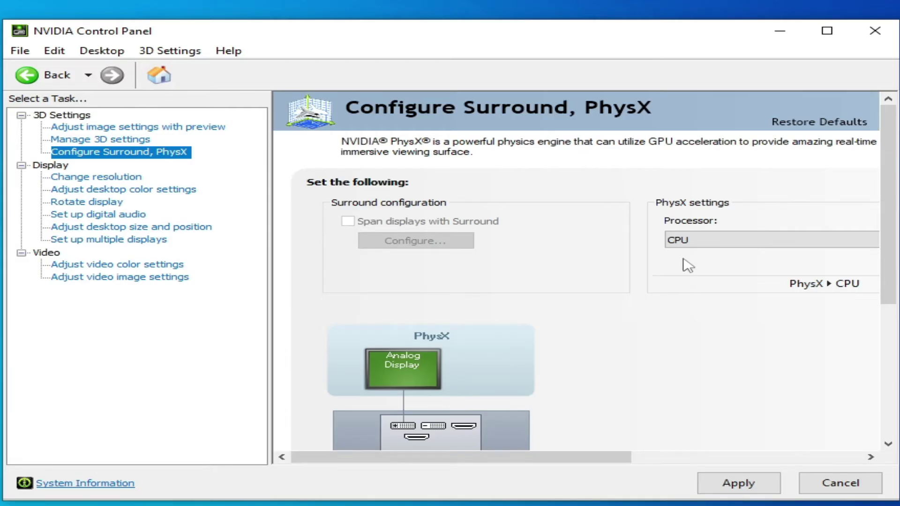
{"action": "left_click", "coordinate": [701, 242]}
{"action": "left_click", "coordinate": [713, 269]}
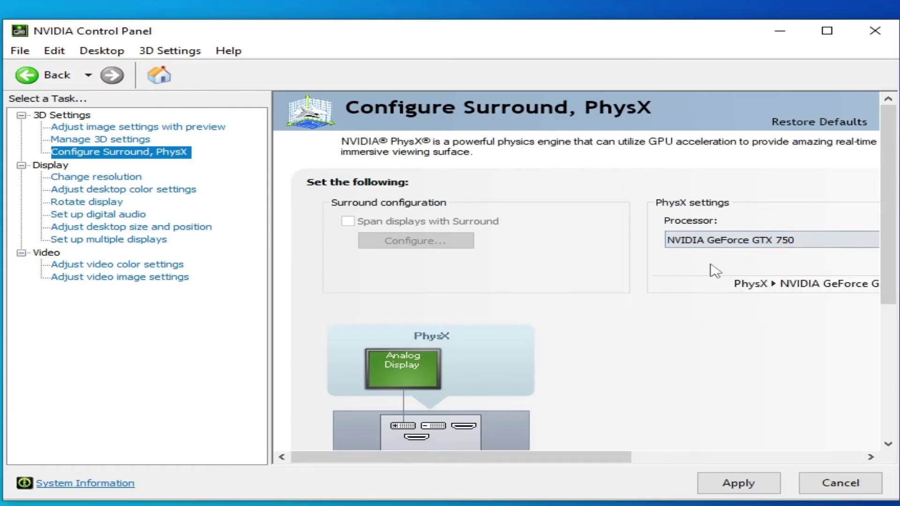
{"action": "left_click", "coordinate": [736, 483]}
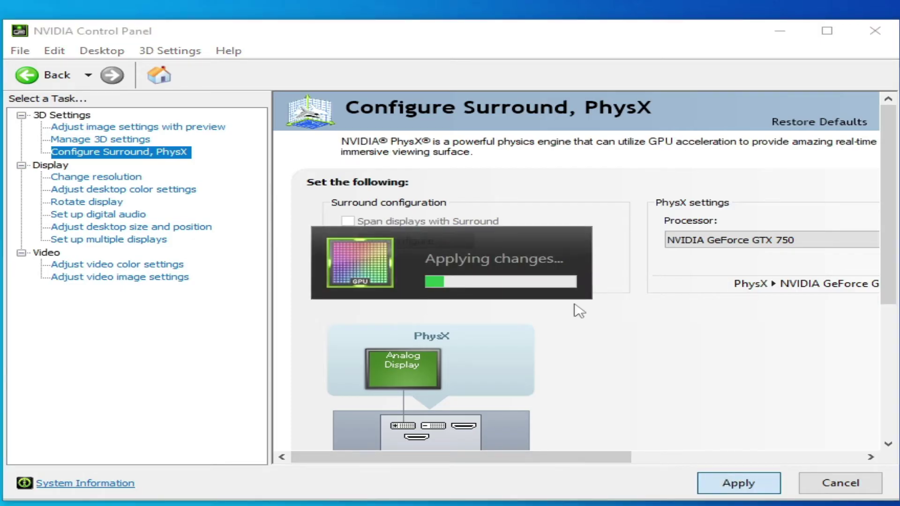
{"action": "left_click", "coordinate": [103, 141]}
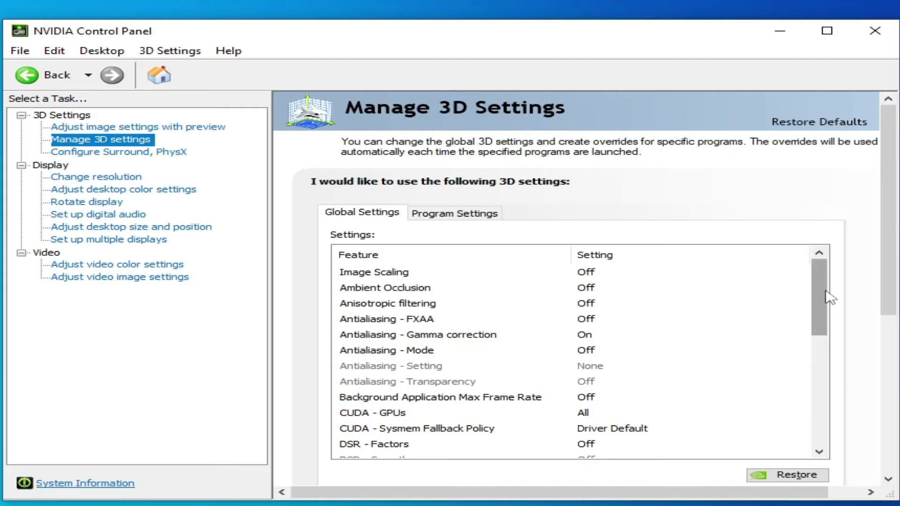
Leave the global Power management mode at maximum performance
{"action": "left_click_drag", "start_coordinate": [826, 291], "coordinate": [826, 374]}
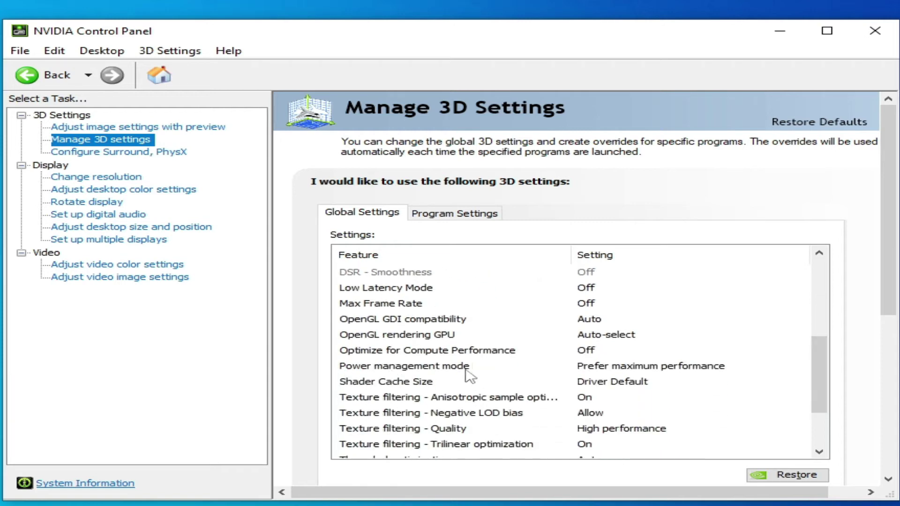
{"action": "left_click", "coordinate": [640, 370]}
{"action": "left_click", "coordinate": [643, 370]}
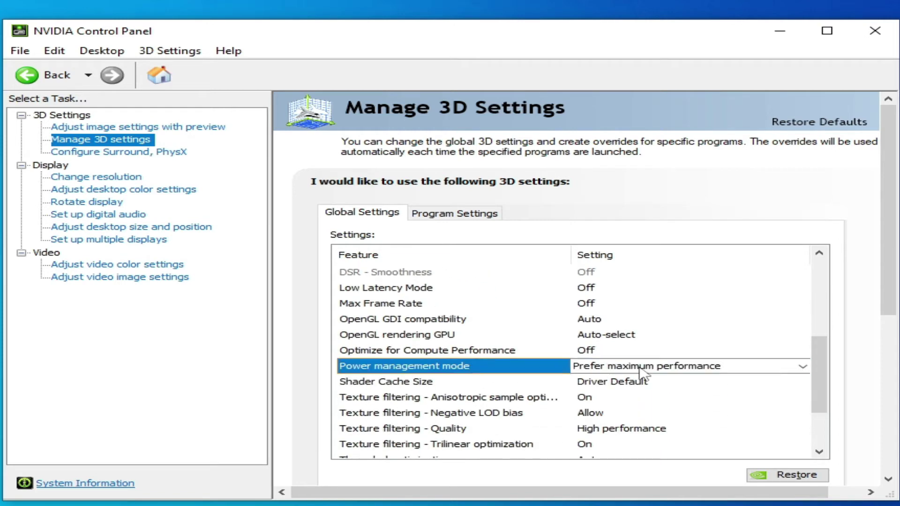
{"action": "left_click", "coordinate": [643, 370]}
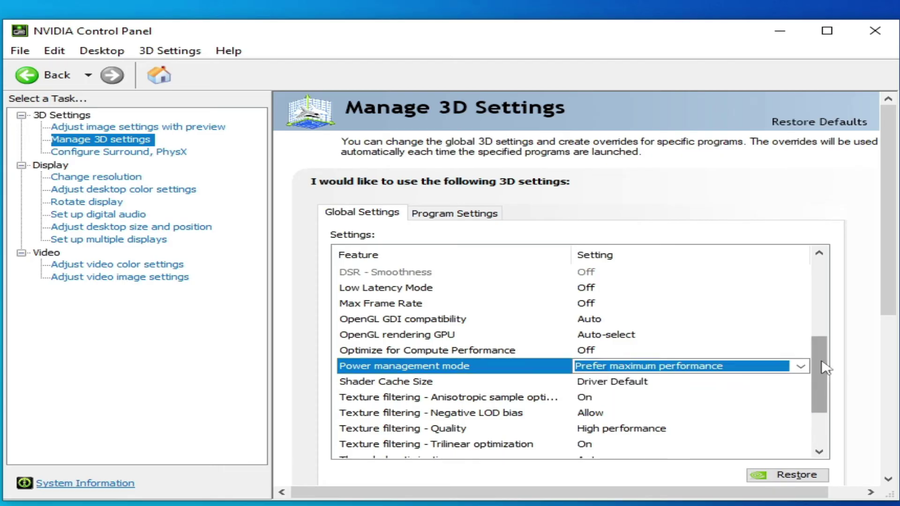
Turn Threaded optimization Off, set present method to Prefer layered on DXGI Swapchain, and apply
{"action": "scroll", "coordinate": [397, 358], "scroll_direction": "down", "scroll_amount": 2}
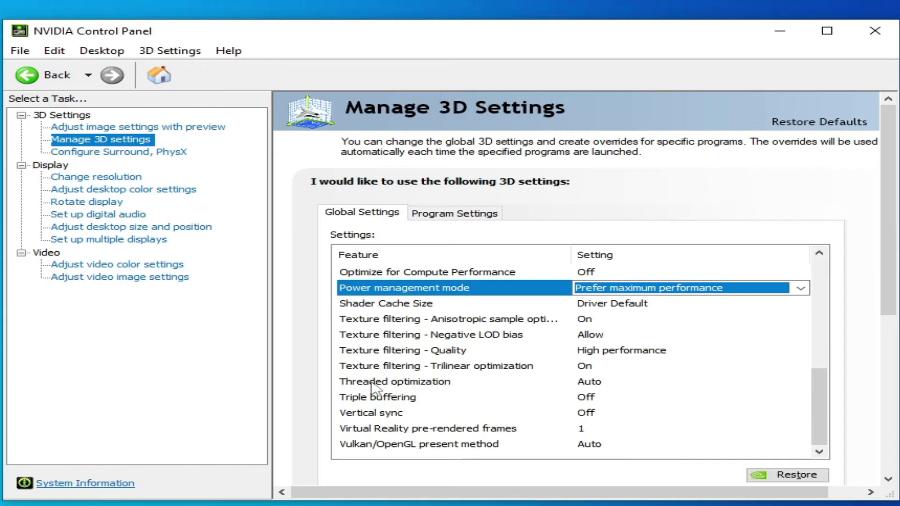
{"action": "left_click", "coordinate": [603, 385]}
{"action": "left_click", "coordinate": [603, 385]}
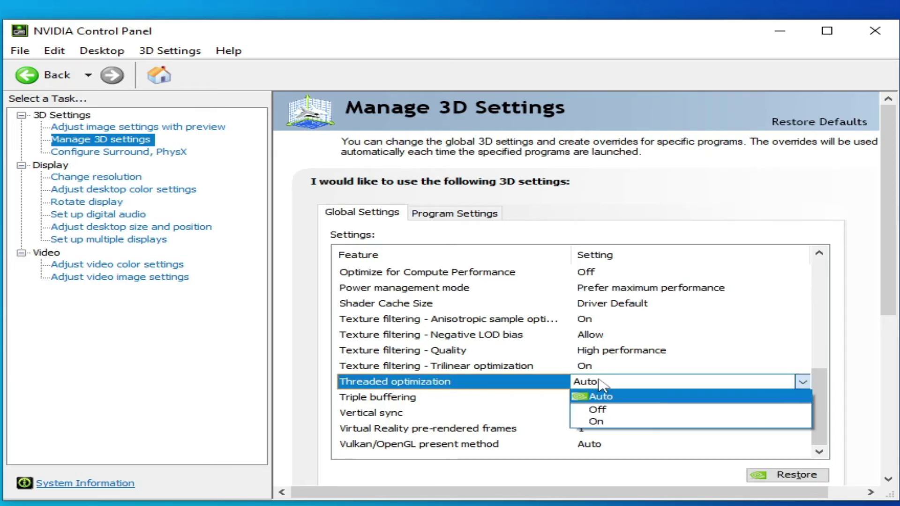
{"action": "left_click", "coordinate": [600, 414]}
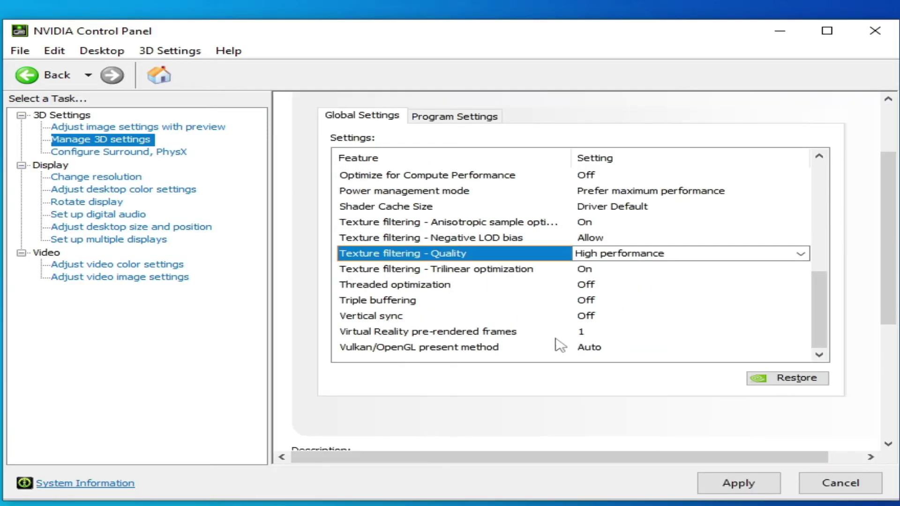
{"action": "left_click", "coordinate": [609, 351]}
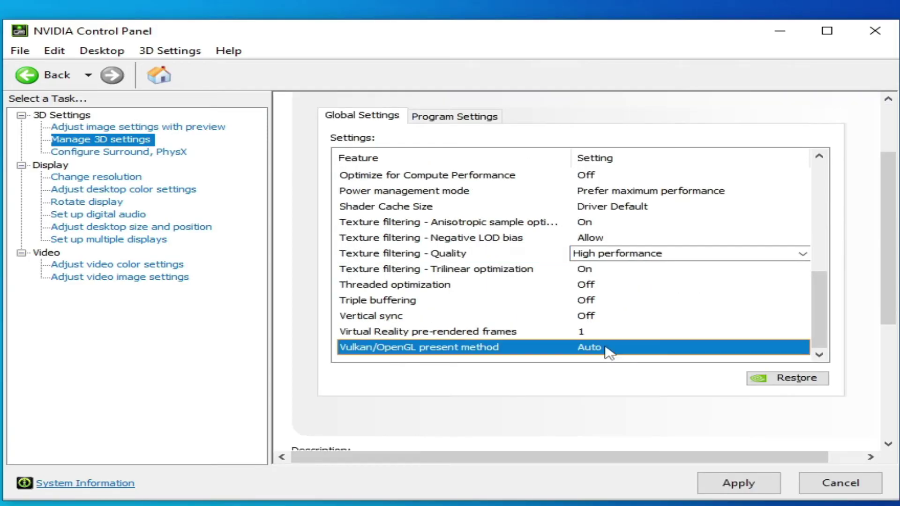
{"action": "left_click", "coordinate": [609, 352]}
{"action": "left_click", "coordinate": [609, 388]}
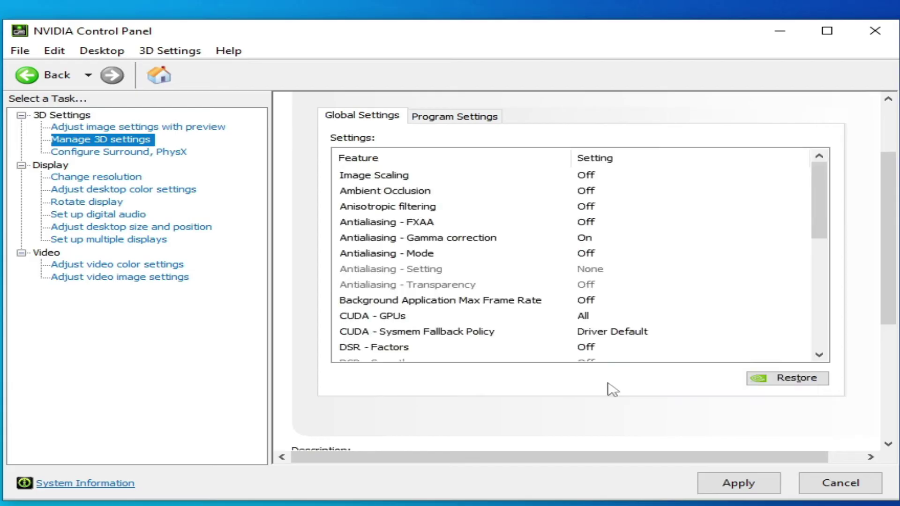
{"action": "left_click", "coordinate": [732, 483]}
{"action": "left_click_drag", "start_coordinate": [820, 309], "coordinate": [839, 239]}
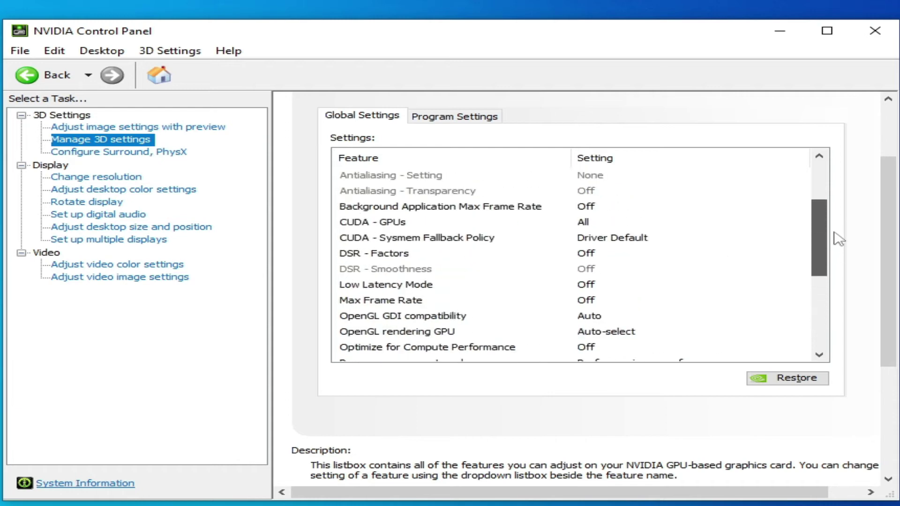
On the Program Settings tab, start adding a program and browse to the Desktop folder
{"action": "left_click", "coordinate": [460, 117]}
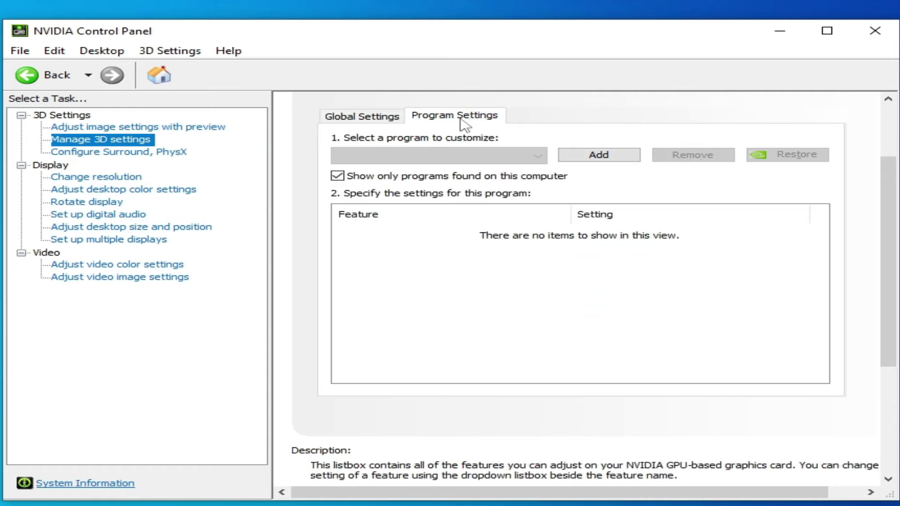
{"action": "left_click", "coordinate": [611, 160]}
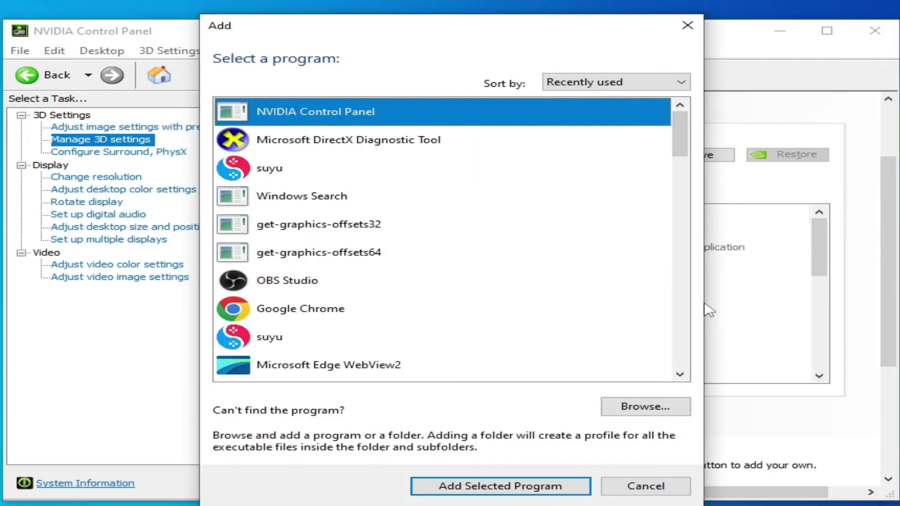
{"action": "left_click", "coordinate": [630, 408]}
{"action": "left_click", "coordinate": [286, 187]}
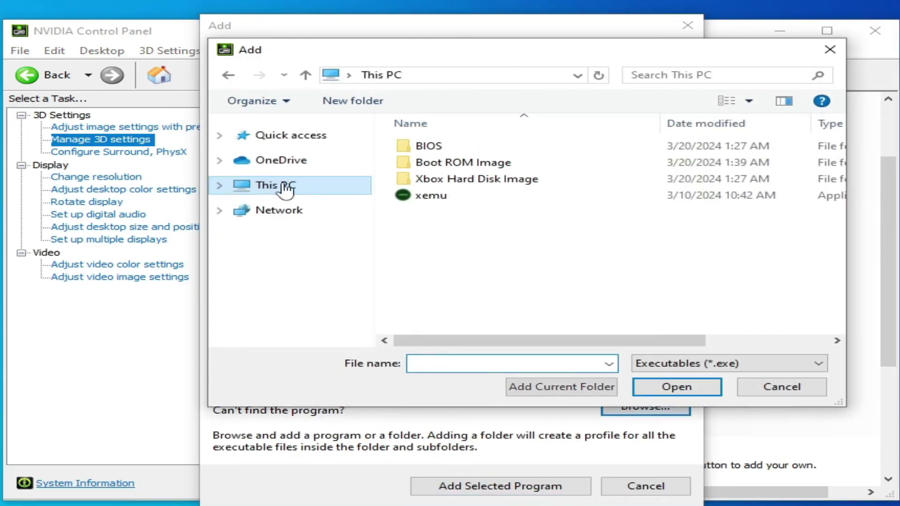
{"action": "left_click_drag", "start_coordinate": [837, 239], "coordinate": [837, 171]}
{"action": "left_click", "coordinate": [495, 200]}
{"action": "double_click", "coordinate": [494, 200]}
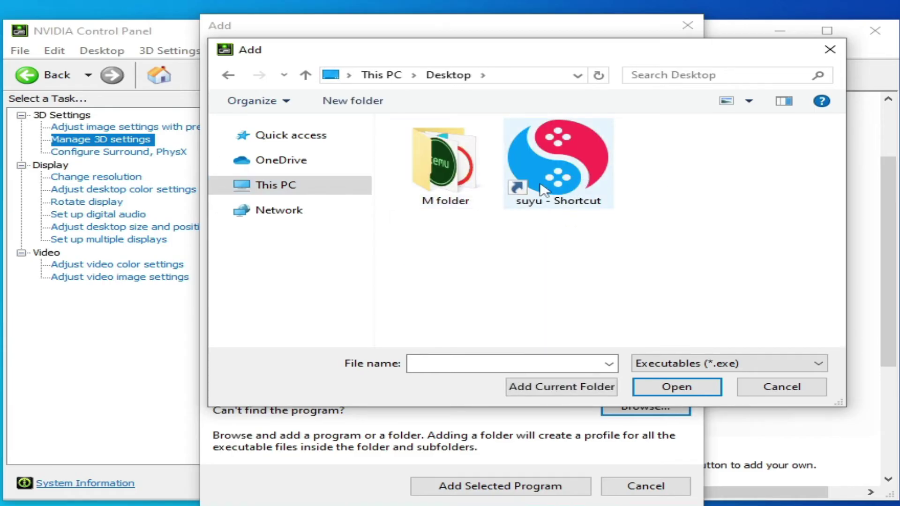
{"action": "left_click", "coordinate": [669, 371]}
{"action": "left_click", "coordinate": [671, 376]}
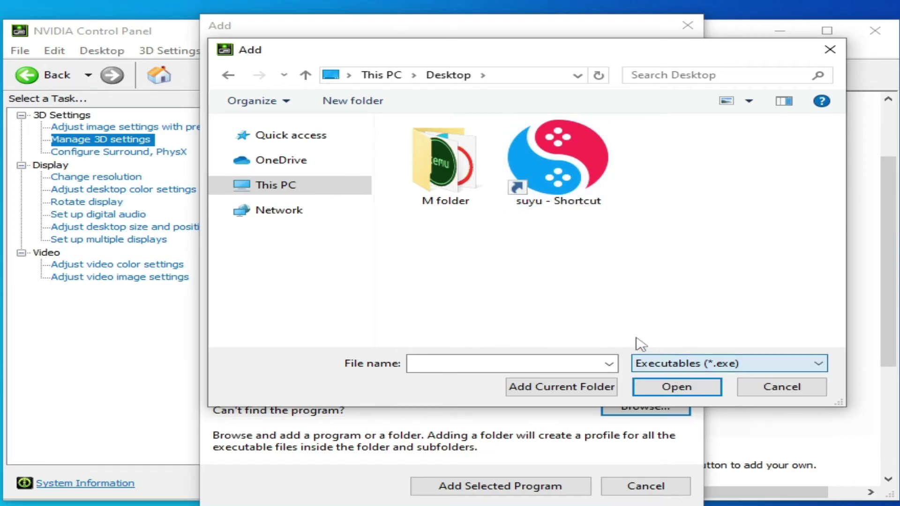
Locate suyu.exe via the shortcut's file location, add it, and apply the profile
{"action": "left_click", "coordinate": [554, 176]}
{"action": "right_click", "coordinate": [553, 176]}
{"action": "left_click", "coordinate": [609, 204]}
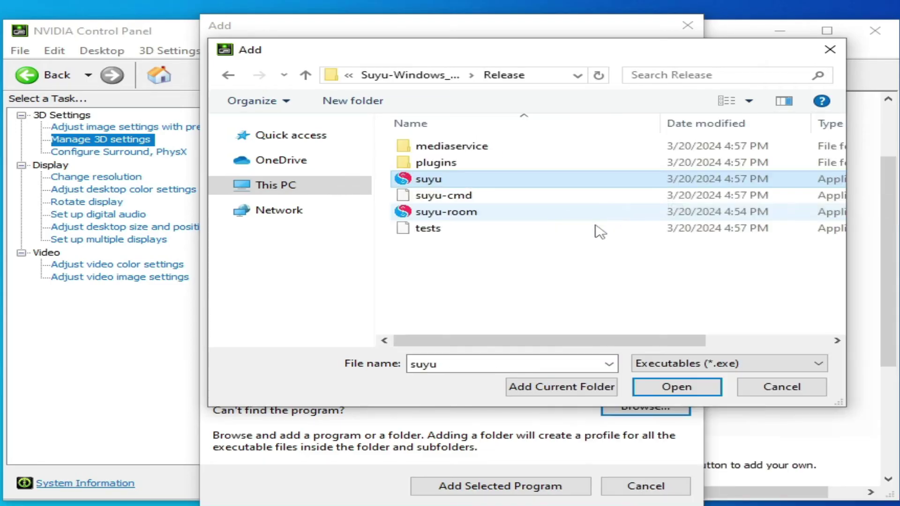
{"action": "left_click_drag", "start_coordinate": [476, 346], "coordinate": [402, 191]}
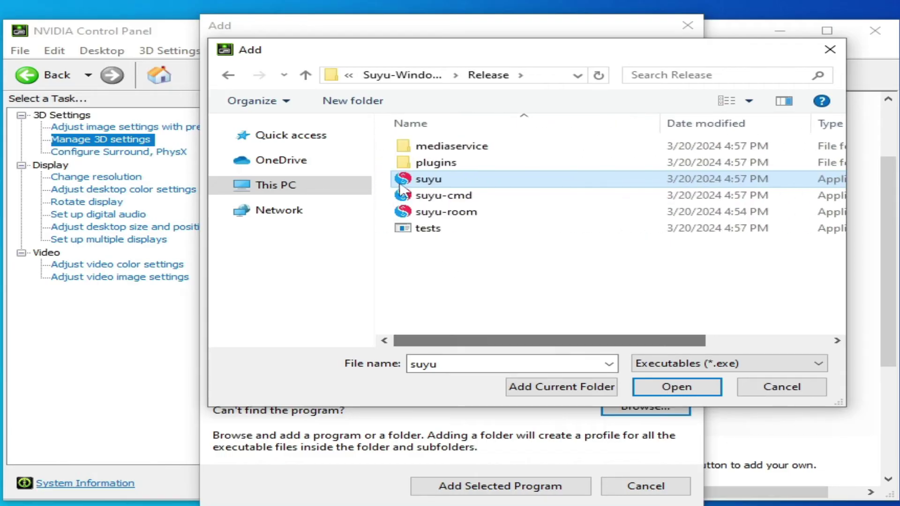
{"action": "left_click", "coordinate": [659, 395]}
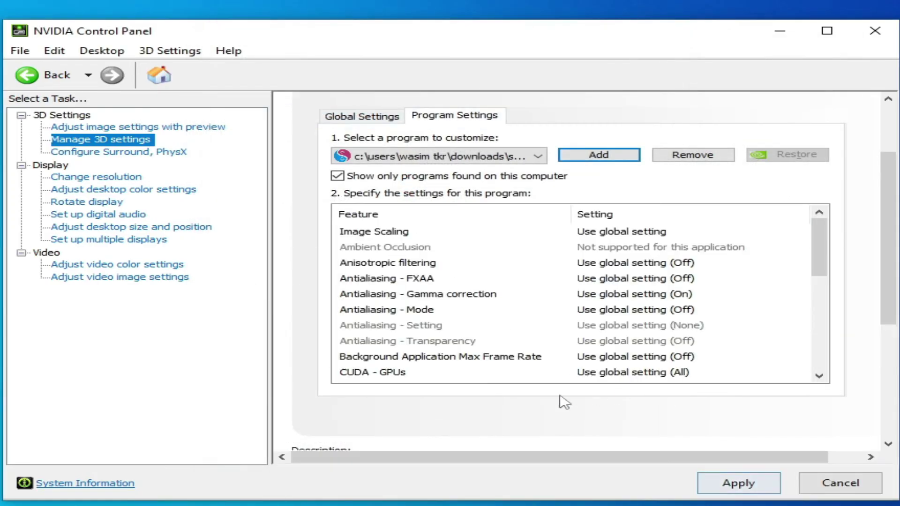
{"action": "left_click_drag", "start_coordinate": [825, 269], "coordinate": [824, 362]}
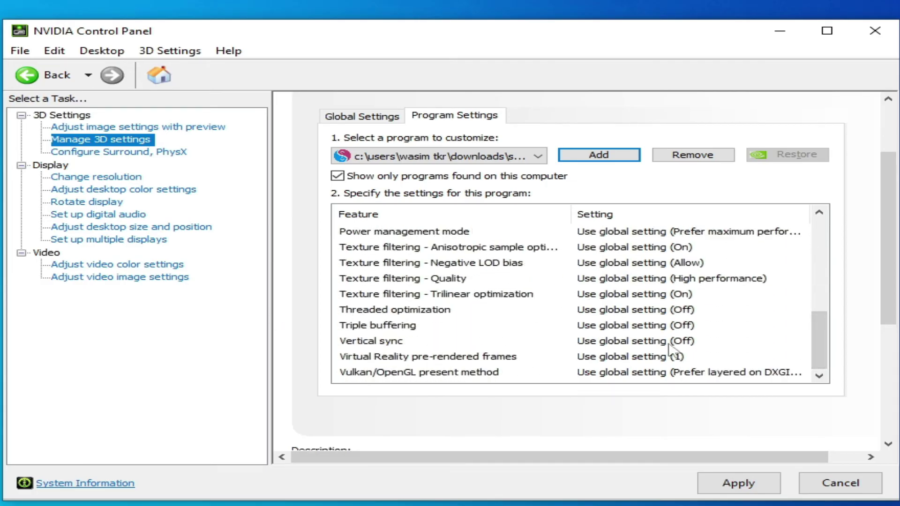
{"action": "mouse_move", "coordinate": [821, 338]}
{"action": "left_mouse_down"}
{"action": "mouse_move", "coordinate": [820, 287]}
{"action": "mouse_move", "coordinate": [821, 327]}
{"action": "left_mouse_up"}
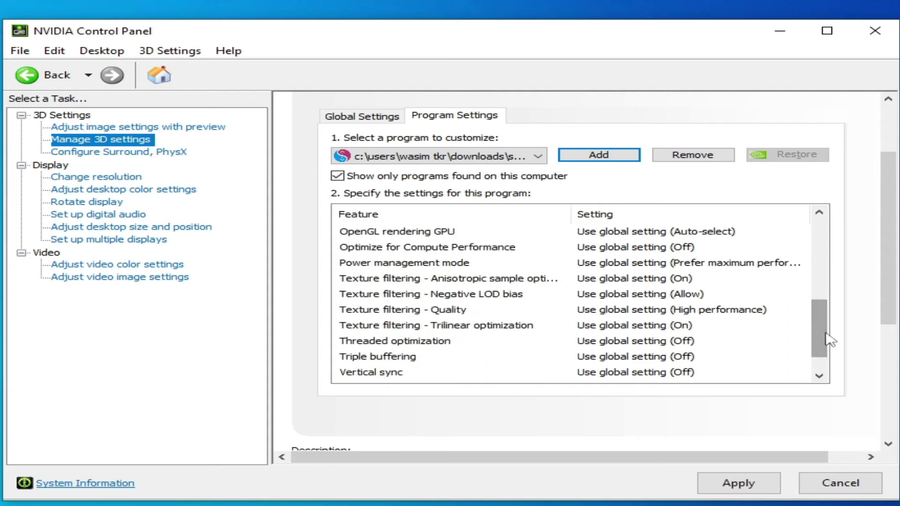
{"action": "left_click", "coordinate": [739, 484]}
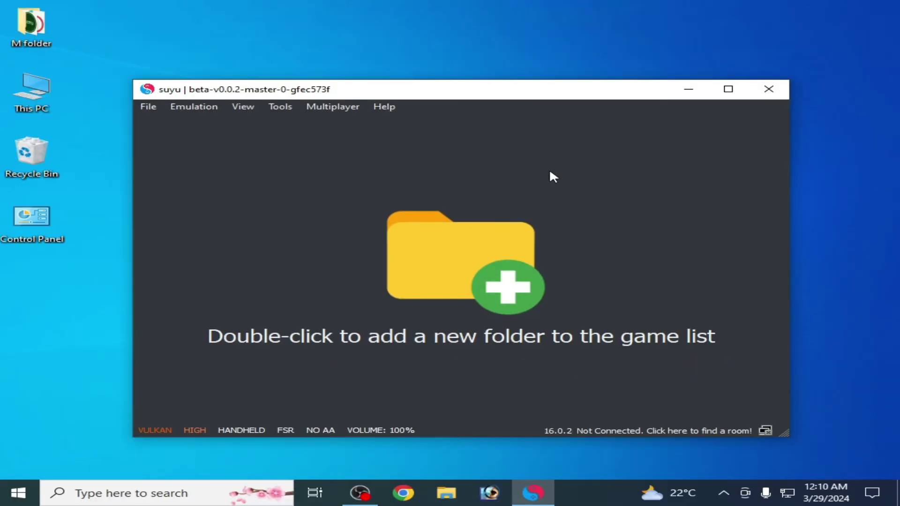
Open Windows Graphics settings from Display settings and remove the xemu entry
{"action": "right_click", "coordinate": [522, 41]}
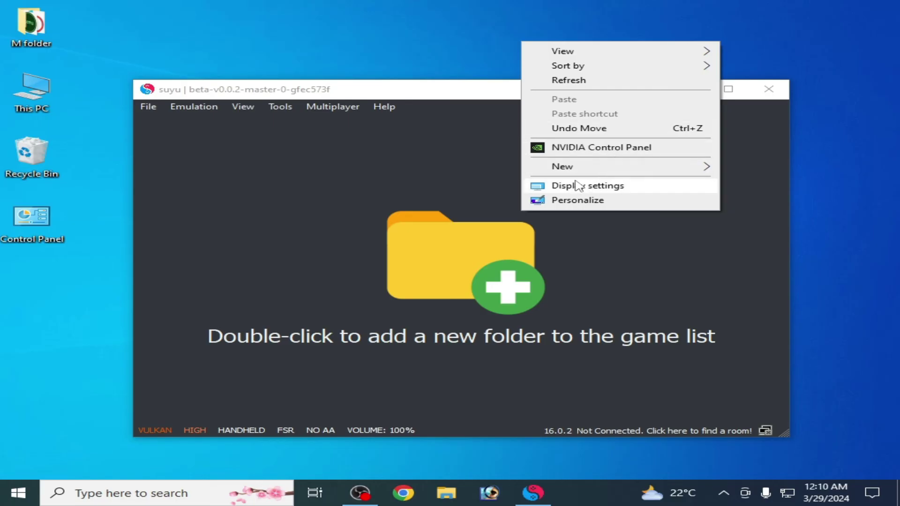
{"action": "left_click", "coordinate": [579, 188]}
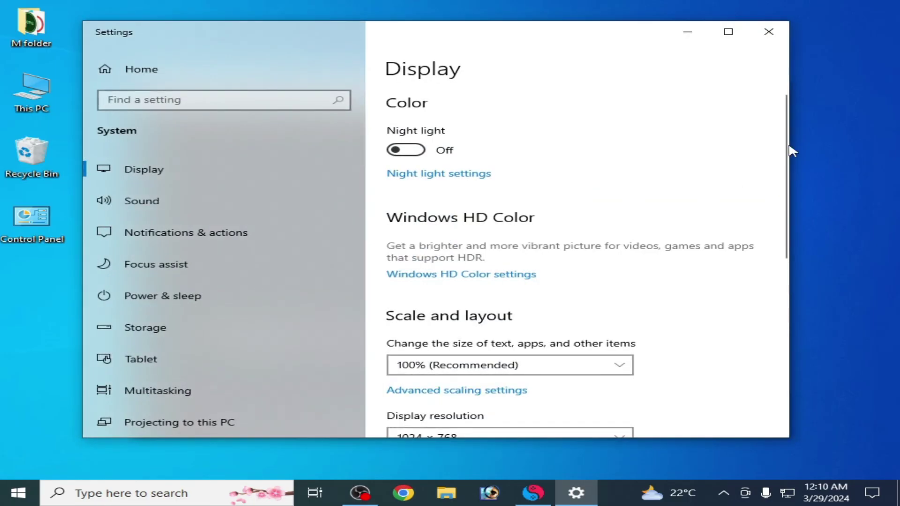
{"action": "left_click_drag", "start_coordinate": [789, 146], "coordinate": [798, 267]}
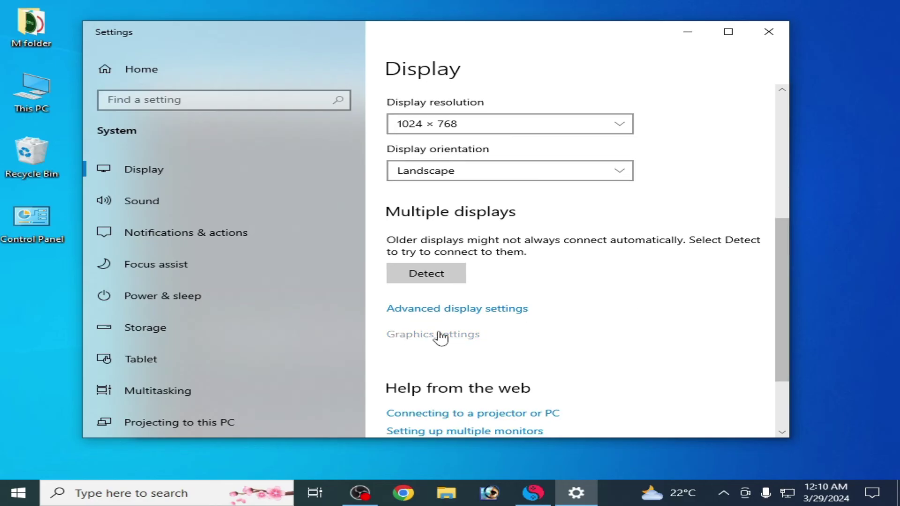
{"action": "left_click", "coordinate": [483, 335]}
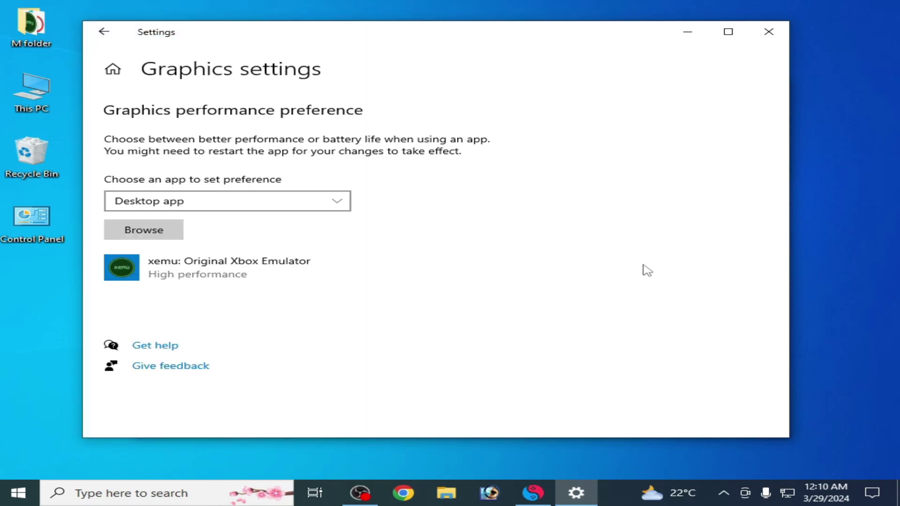
{"action": "left_click", "coordinate": [331, 273]}
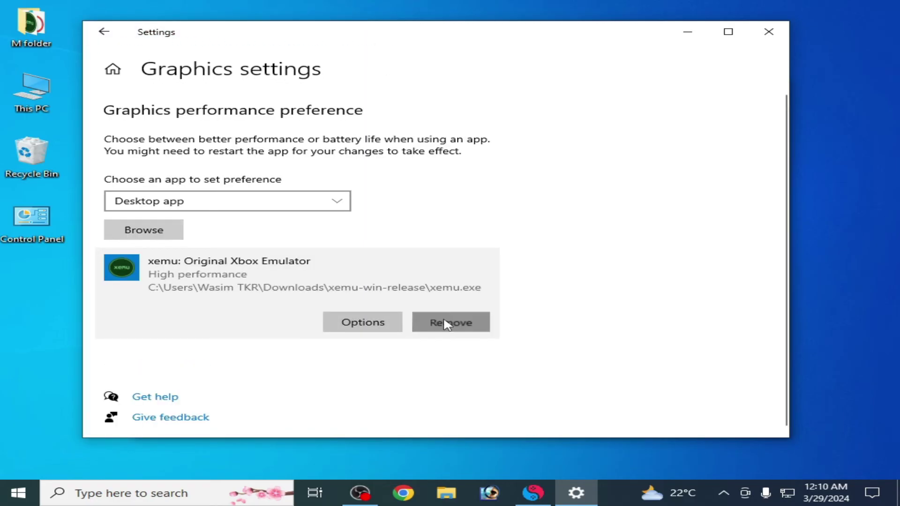
{"action": "left_click", "coordinate": [448, 322]}
Browse to suyu.exe through the shortcut's file location and add it to the list
{"action": "left_click", "coordinate": [167, 229]}
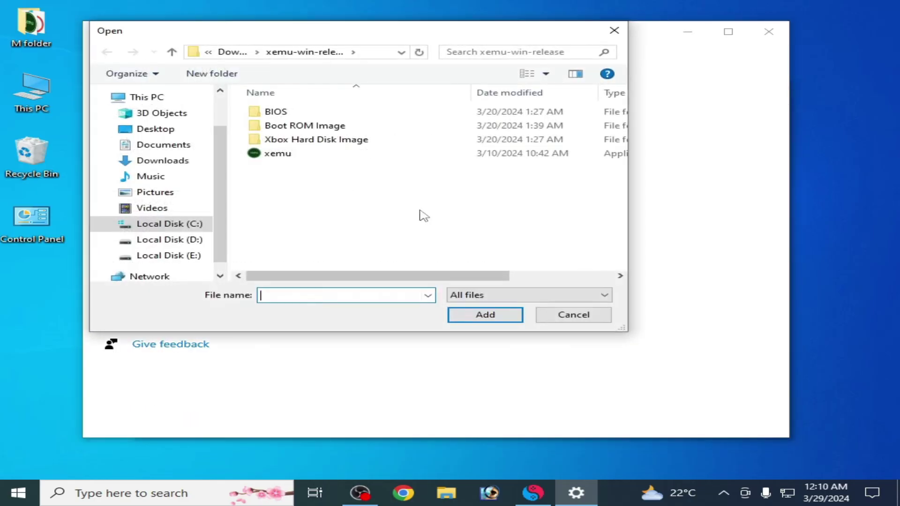
{"action": "left_click", "coordinate": [150, 130]}
{"action": "left_click", "coordinate": [392, 132]}
{"action": "right_click", "coordinate": [392, 132]}
{"action": "left_click", "coordinate": [345, 237]}
{"action": "left_click", "coordinate": [486, 296]}
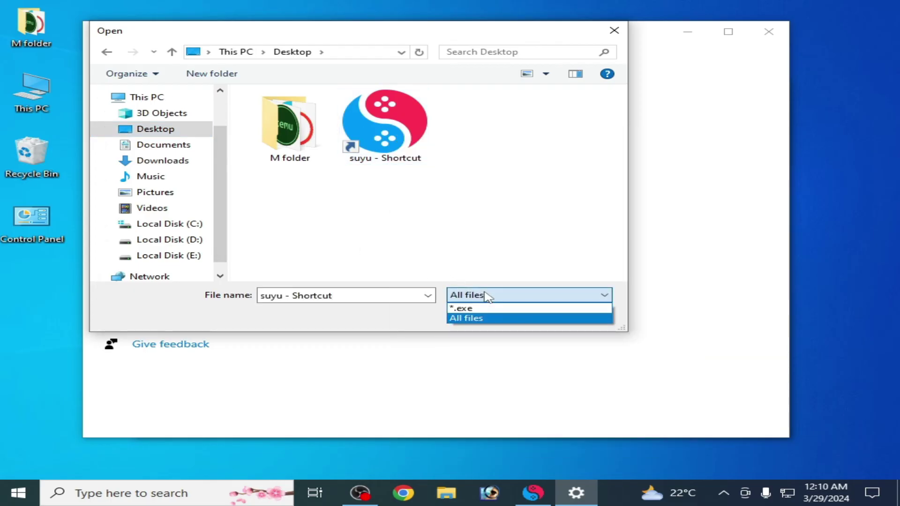
{"action": "left_click", "coordinate": [488, 317]}
{"action": "right_click", "coordinate": [387, 126]}
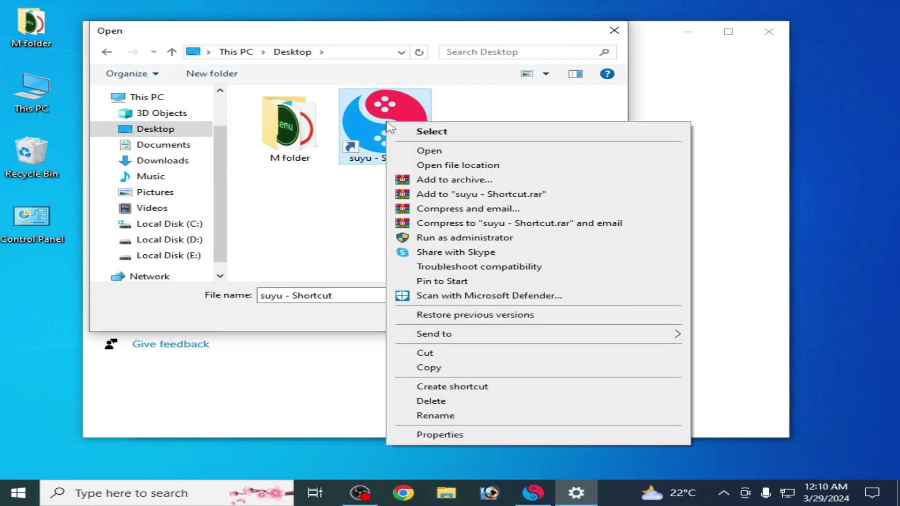
{"action": "left_click", "coordinate": [428, 166]}
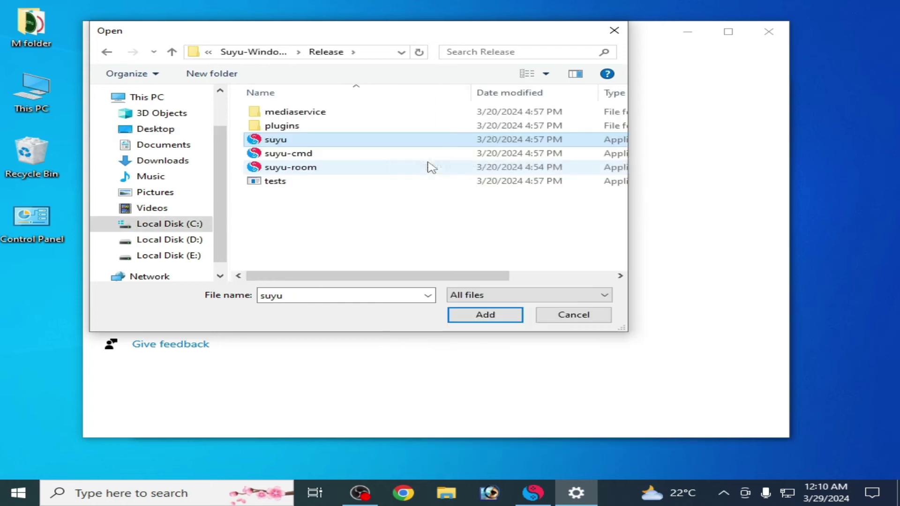
{"action": "left_click", "coordinate": [478, 316]}
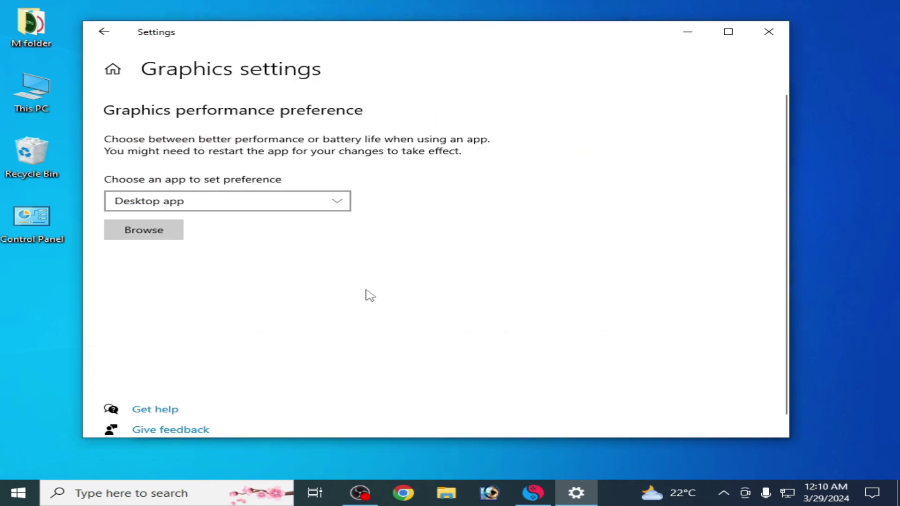
Set suyu's graphics preference to High performance and save
{"action": "left_click", "coordinate": [349, 332]}
{"action": "left_click", "coordinate": [286, 260]}
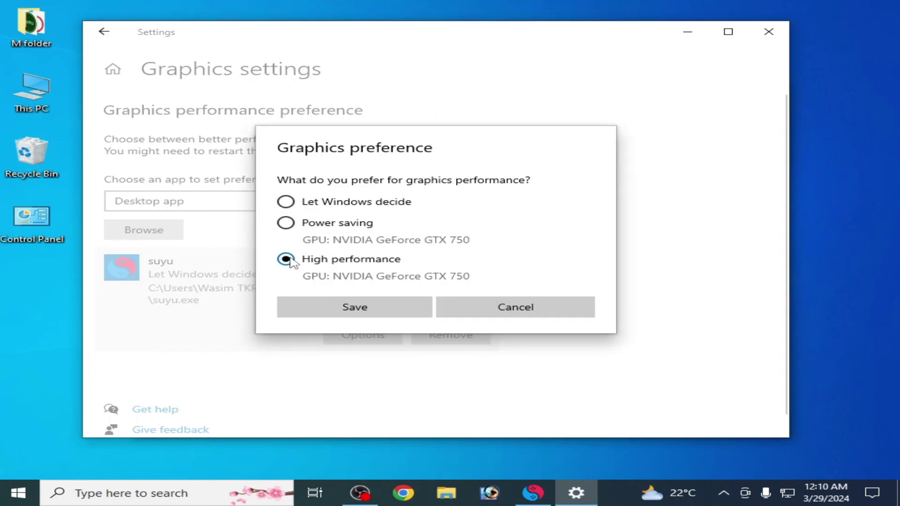
{"action": "left_click", "coordinate": [352, 308]}
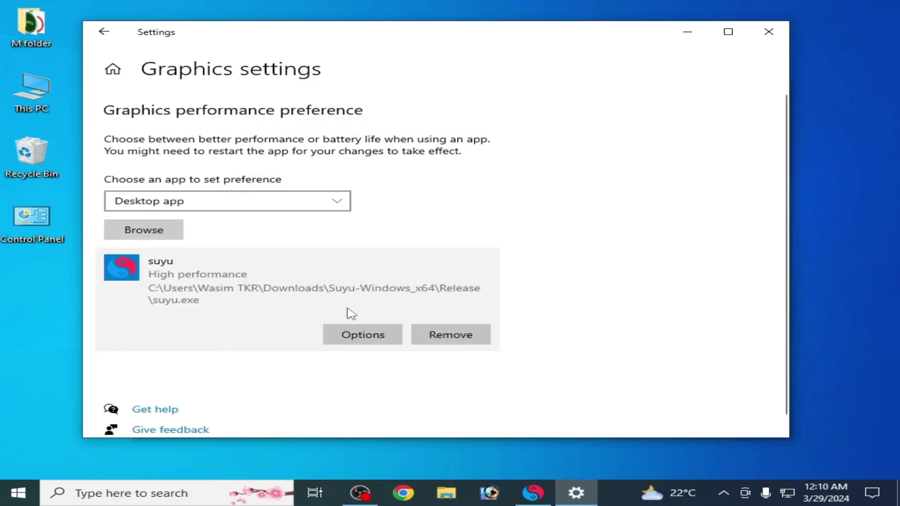
Close the Windows Settings graphics window so suyu's main window is visible
{"action": "left_click", "coordinate": [769, 31]}
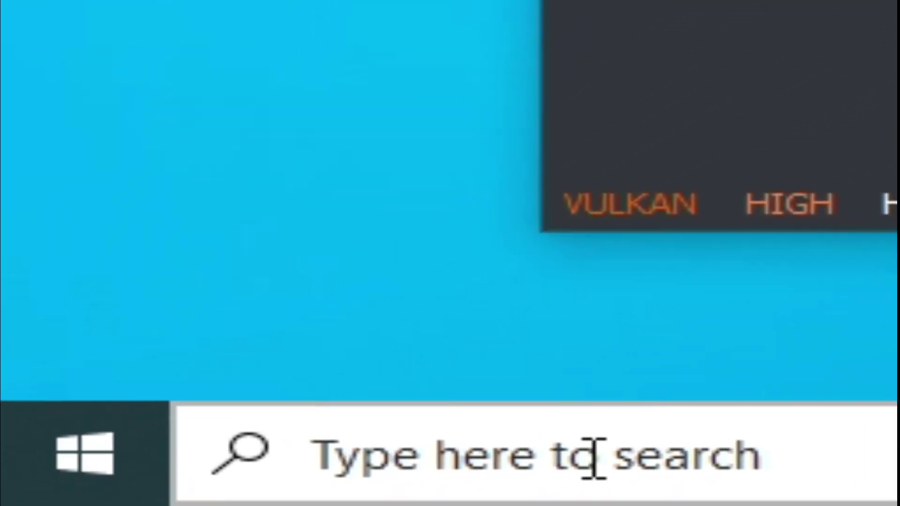
Launch System Configuration via an msconfig search and open the Boot tab's advanced options
{"action": "left_click", "coordinate": [593, 460]}
{"action": "type", "text": "msconfig"}
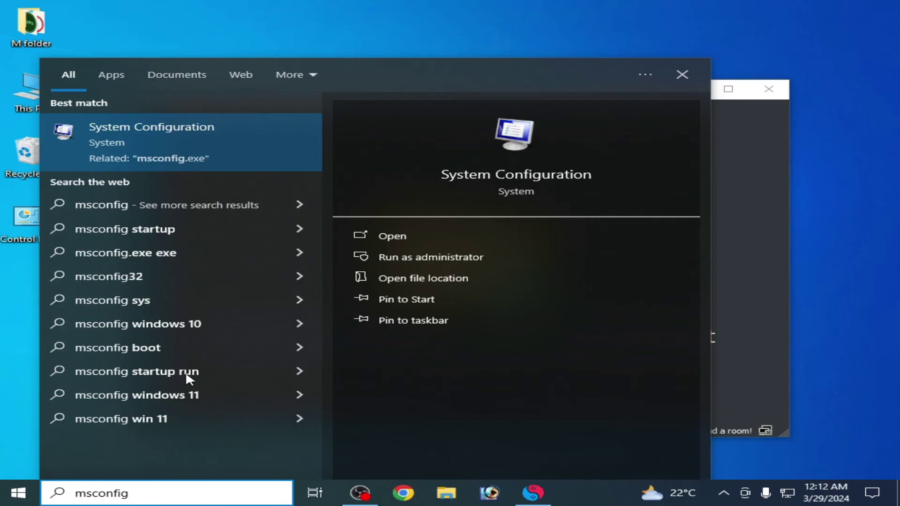
{"action": "left_click", "coordinate": [147, 133]}
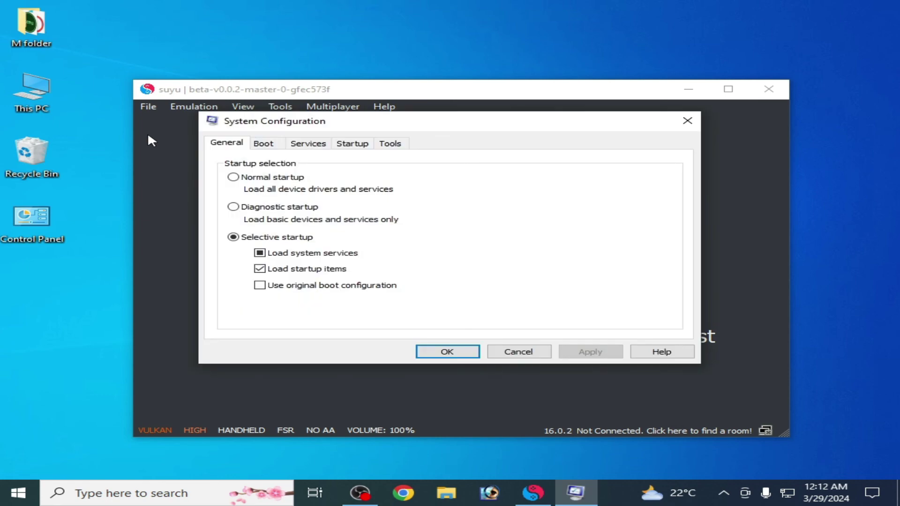
{"action": "left_click", "coordinate": [265, 144]}
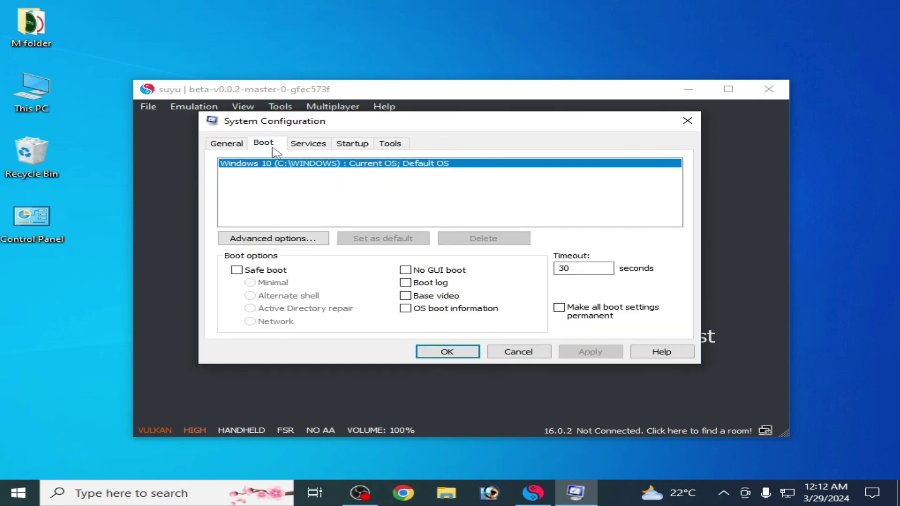
{"action": "left_click", "coordinate": [283, 238]}
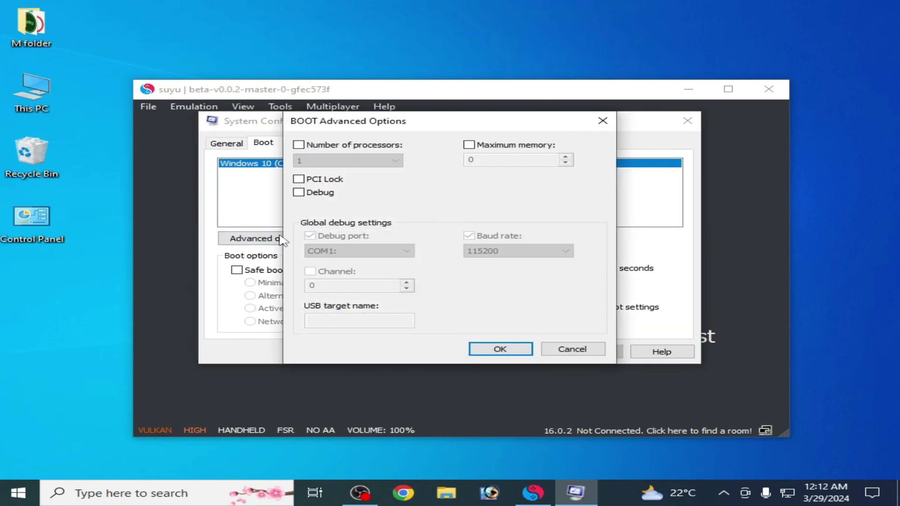
Leave Maximum memory and processor limits unchecked, apply the boot settings, and restart the computer
{"action": "left_click", "coordinate": [468, 145]}
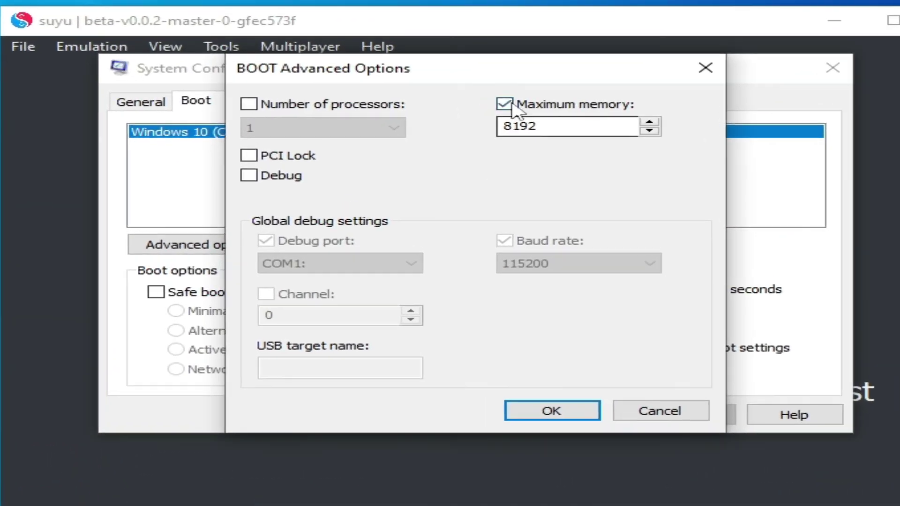
{"action": "left_click", "coordinate": [481, 115]}
{"action": "left_click", "coordinate": [255, 108]}
{"action": "left_click", "coordinate": [257, 112]}
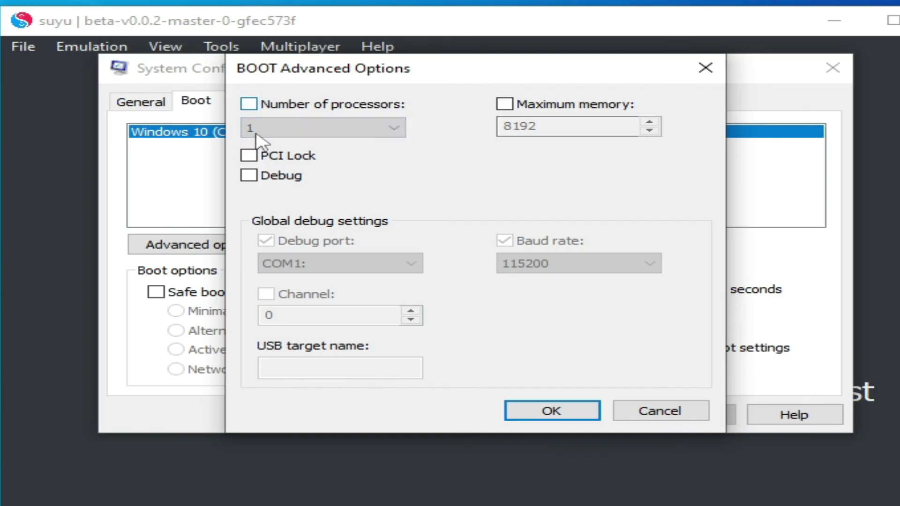
{"action": "left_click", "coordinate": [580, 415]}
{"action": "left_click", "coordinate": [687, 420]}
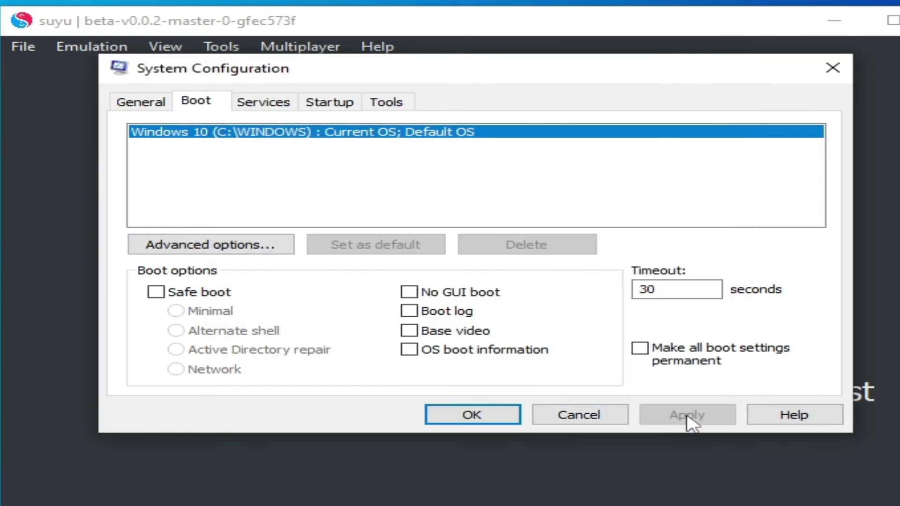
{"action": "left_click", "coordinate": [486, 415]}
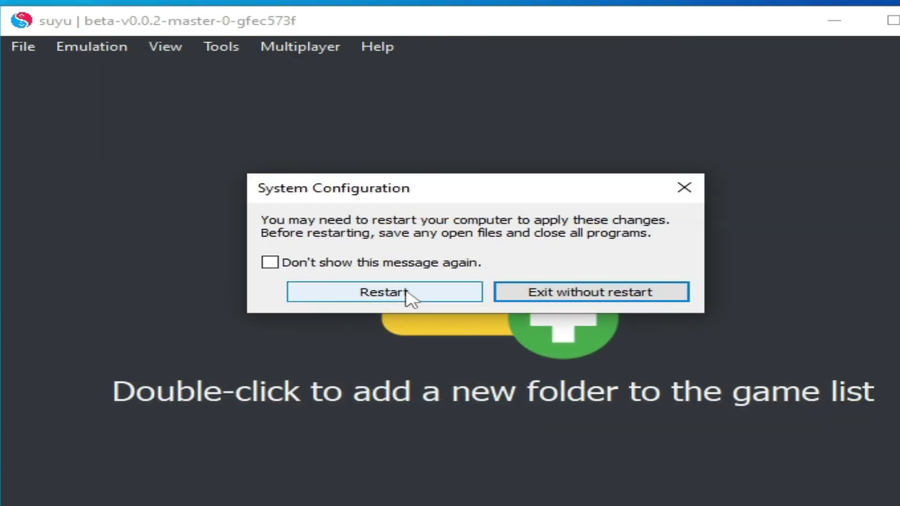
{"action": "left_click", "coordinate": [407, 293]}
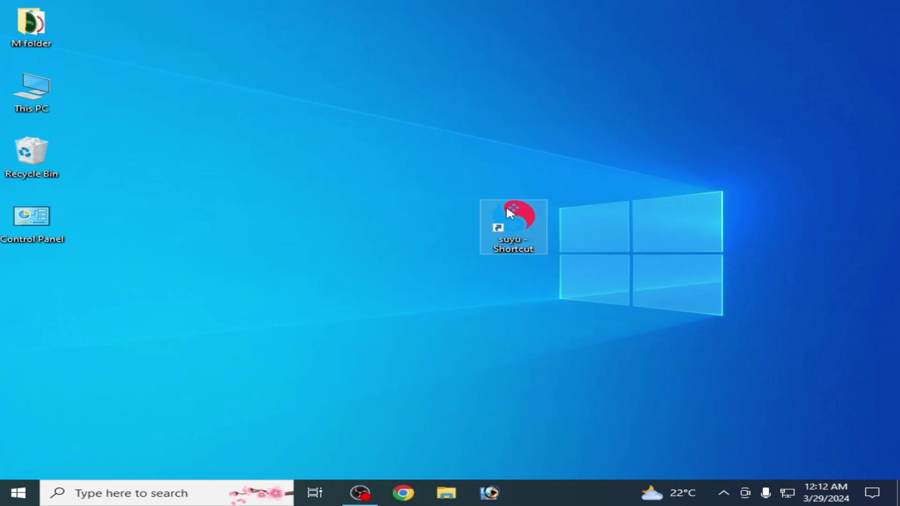
Relaunch suyu from its shortcut and open Task Manager via a 'task' search
{"action": "right_click", "coordinate": [508, 208]}
{"action": "left_click", "coordinate": [555, 170]}
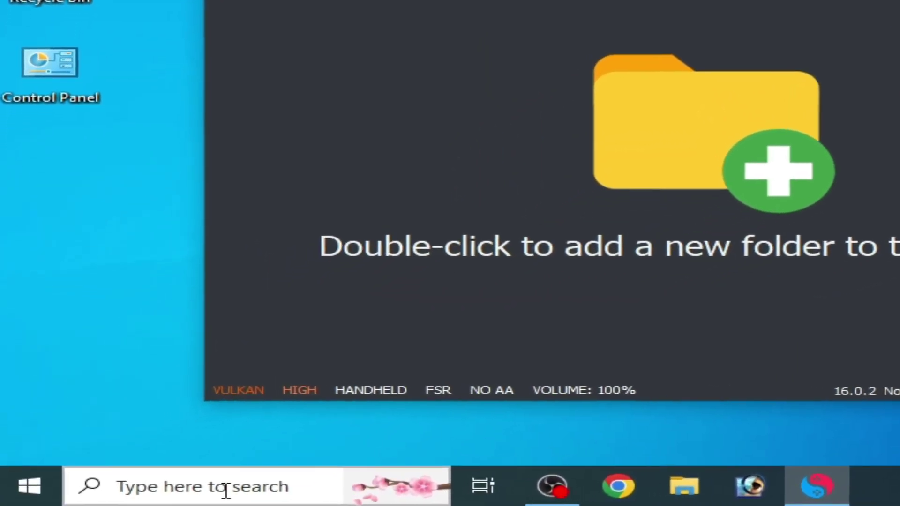
{"action": "left_click", "coordinate": [255, 489]}
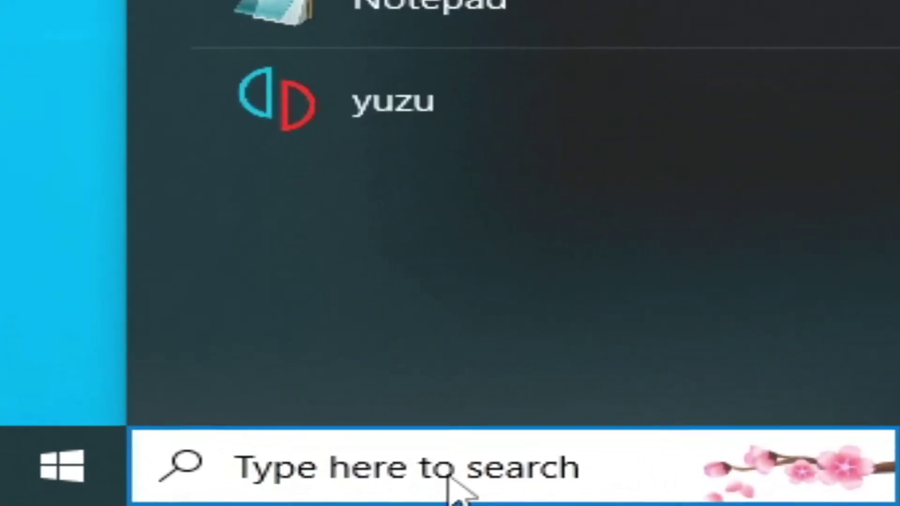
{"action": "type", "text": "task"}
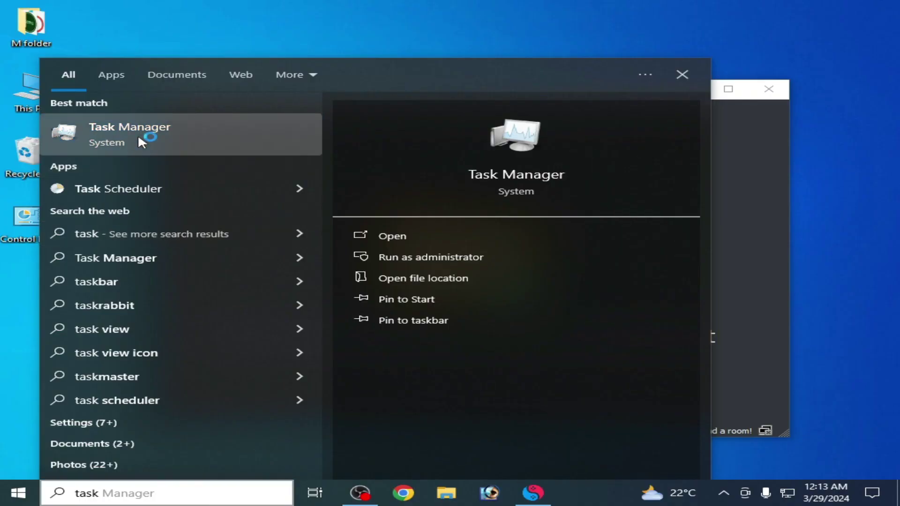
{"action": "left_click", "coordinate": [141, 141]}
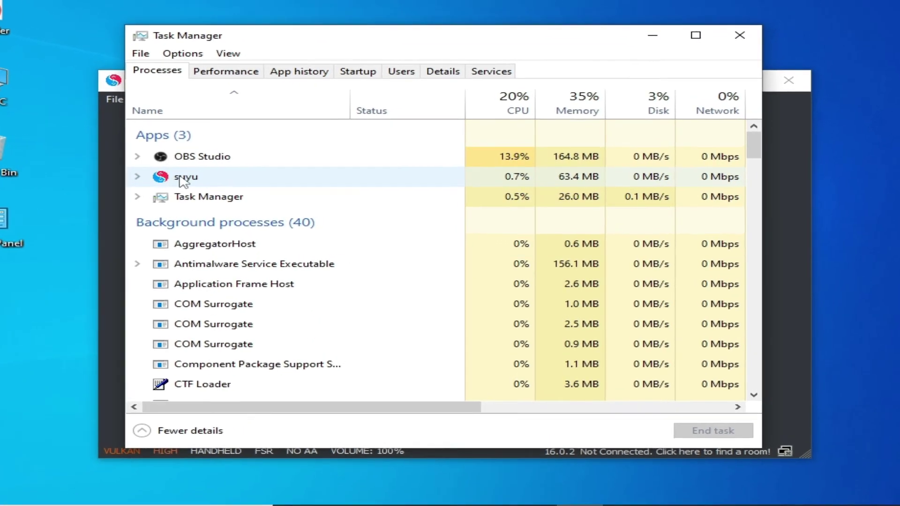
Set the suyu.exe process priority to High in the Details view, then minimize Task Manager
{"action": "right_click", "coordinate": [185, 177]}
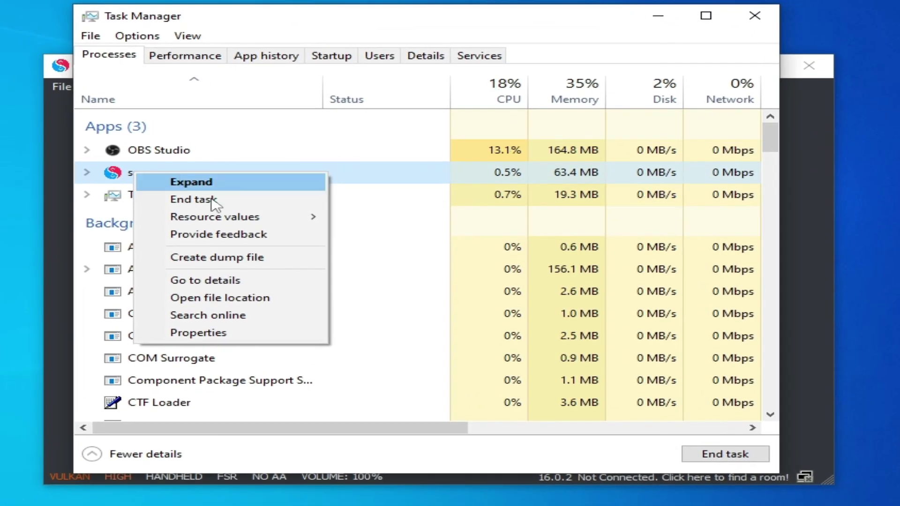
{"action": "left_click", "coordinate": [216, 281]}
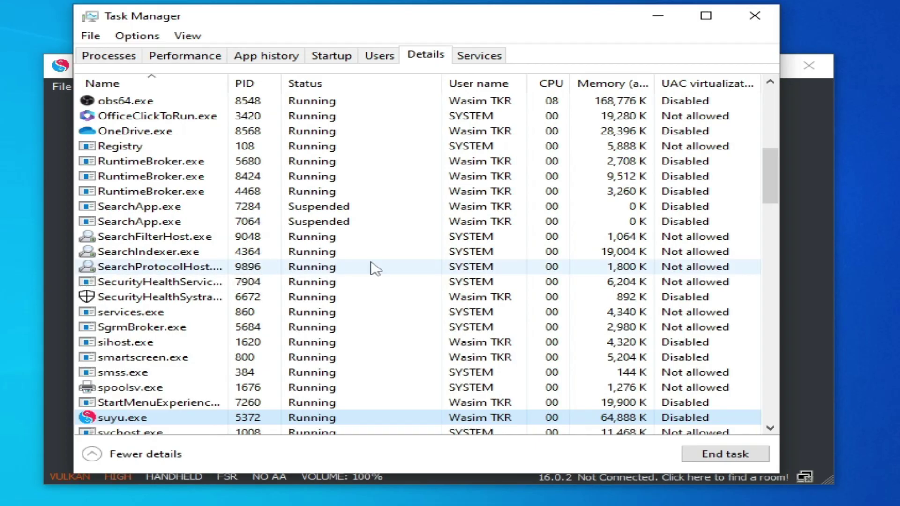
{"action": "left_click_drag", "start_coordinate": [772, 178], "coordinate": [770, 208]}
{"action": "right_click", "coordinate": [135, 258]}
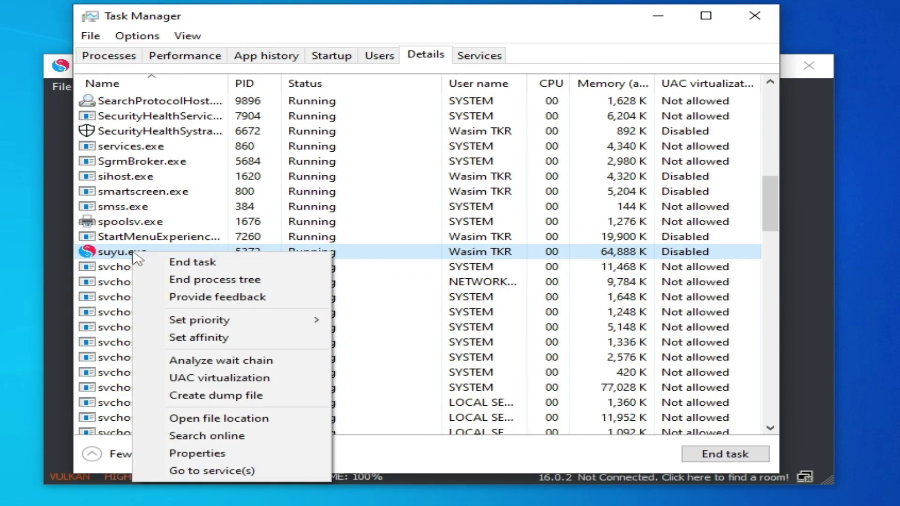
{"action": "mouse_move", "coordinate": [213, 324]}
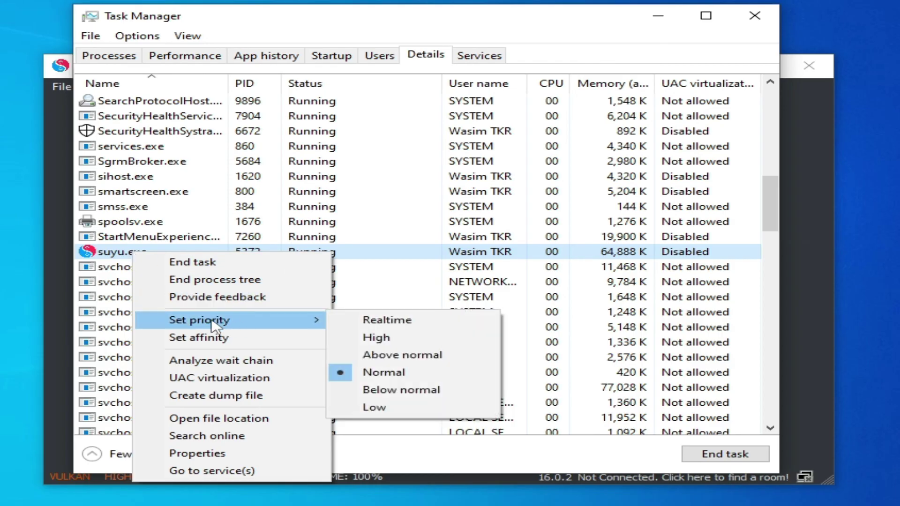
{"action": "left_click", "coordinate": [375, 337]}
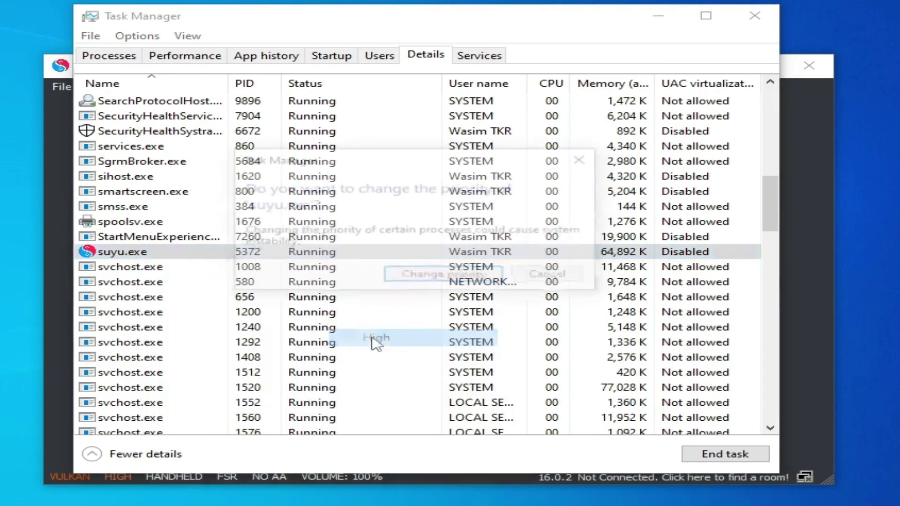
{"action": "left_click", "coordinate": [439, 277]}
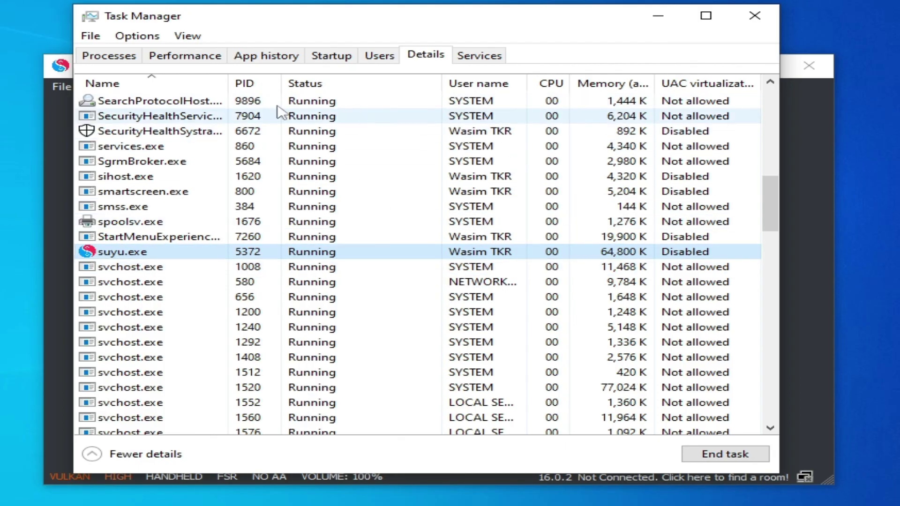
{"action": "left_click", "coordinate": [666, 20]}
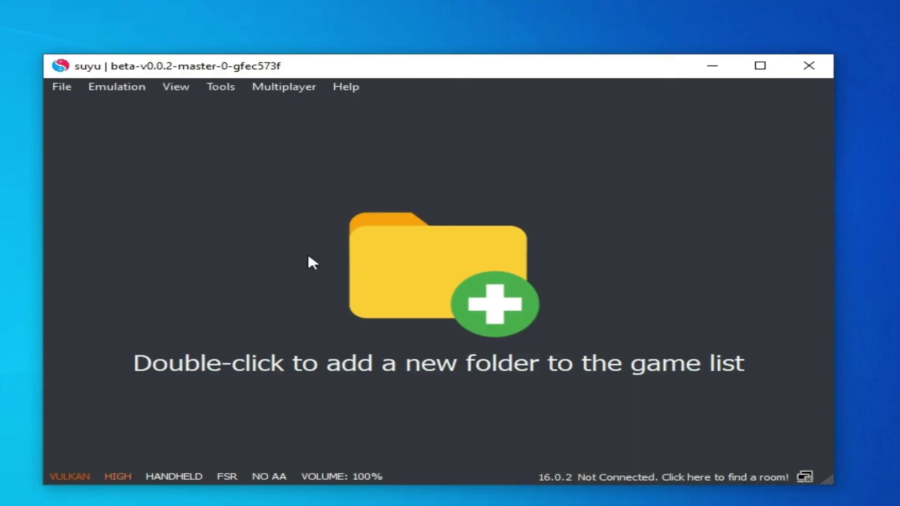